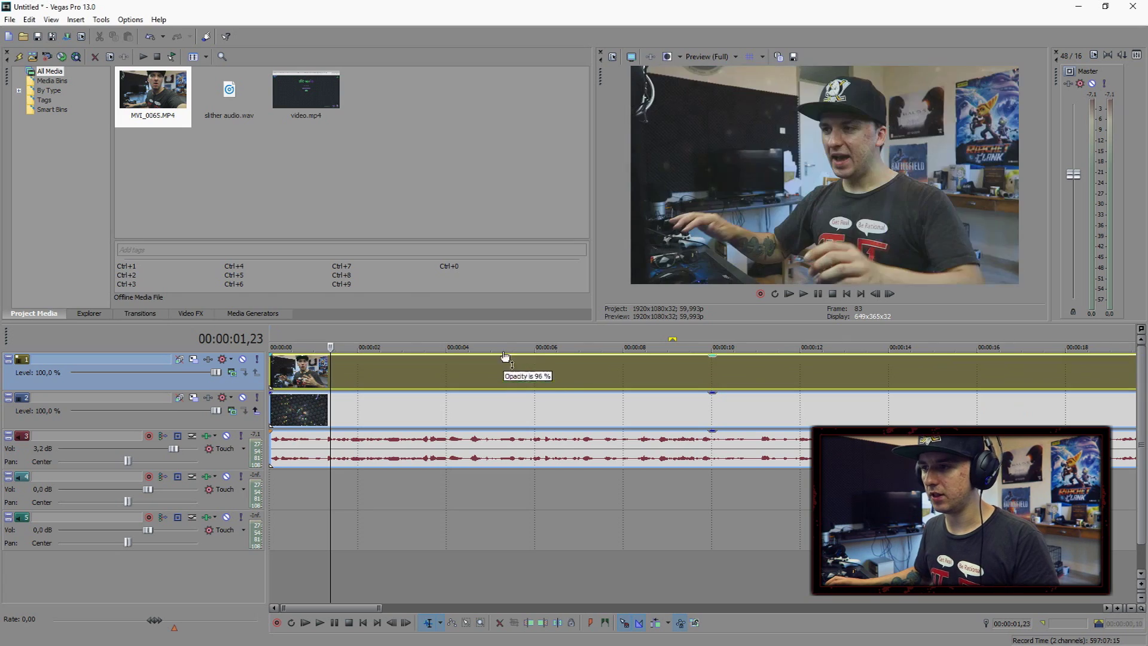
Raise the opacity of the facecam clip on the top video track back to full so it covers the gameplay.
{"action": "left_click_drag", "start_coordinate": [509, 362], "coordinate": [439, 437]}
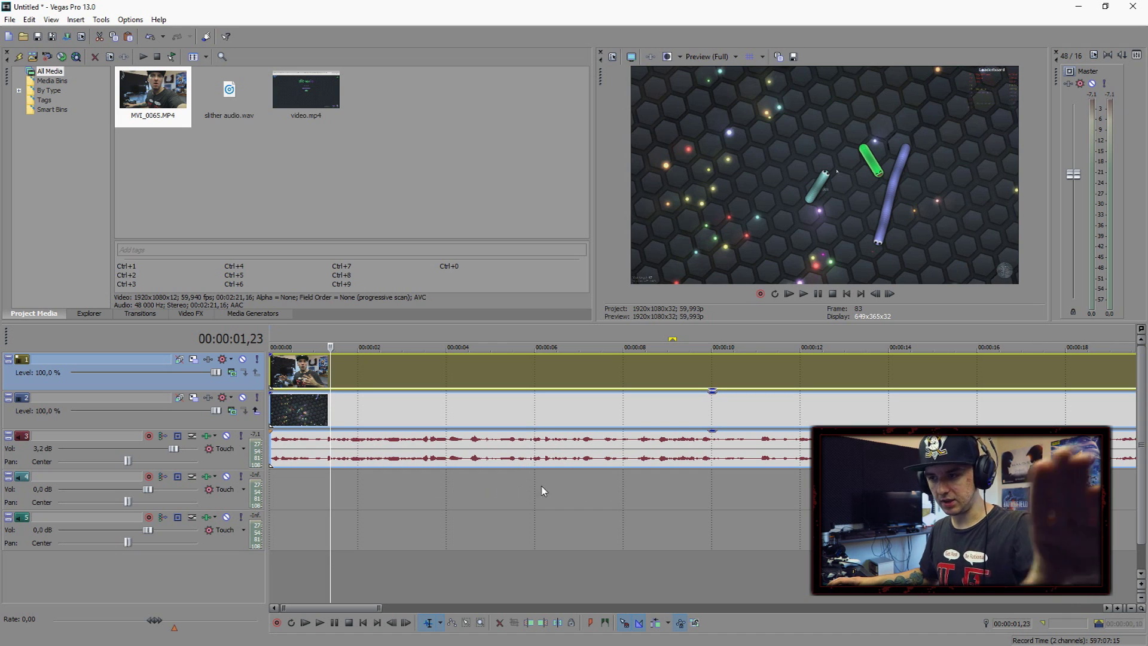
{"action": "left_click", "coordinate": [376, 379]}
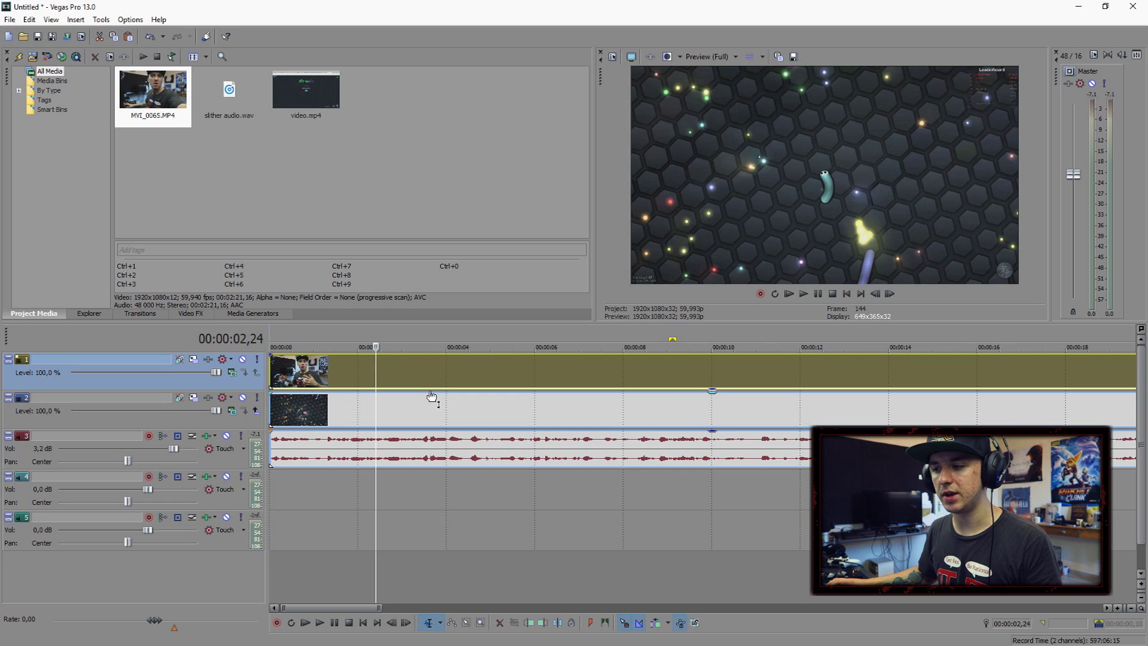
{"action": "left_click_drag", "start_coordinate": [431, 394], "coordinate": [432, 368]}
{"action": "left_click", "coordinate": [429, 371]}
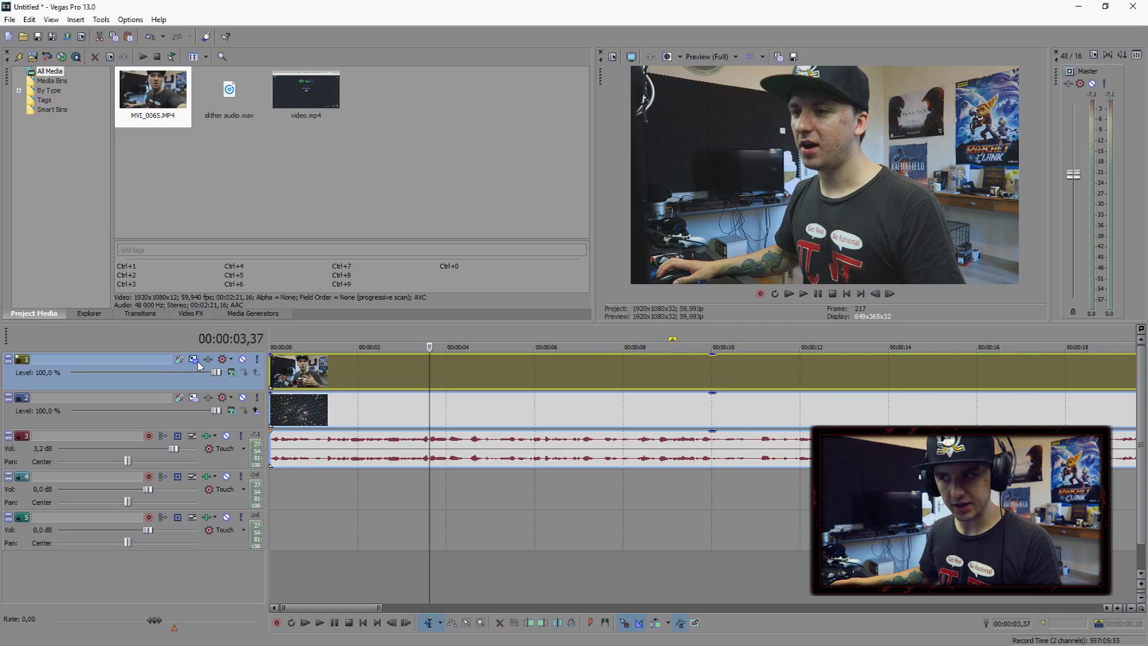
{"action": "left_click", "coordinate": [194, 360]}
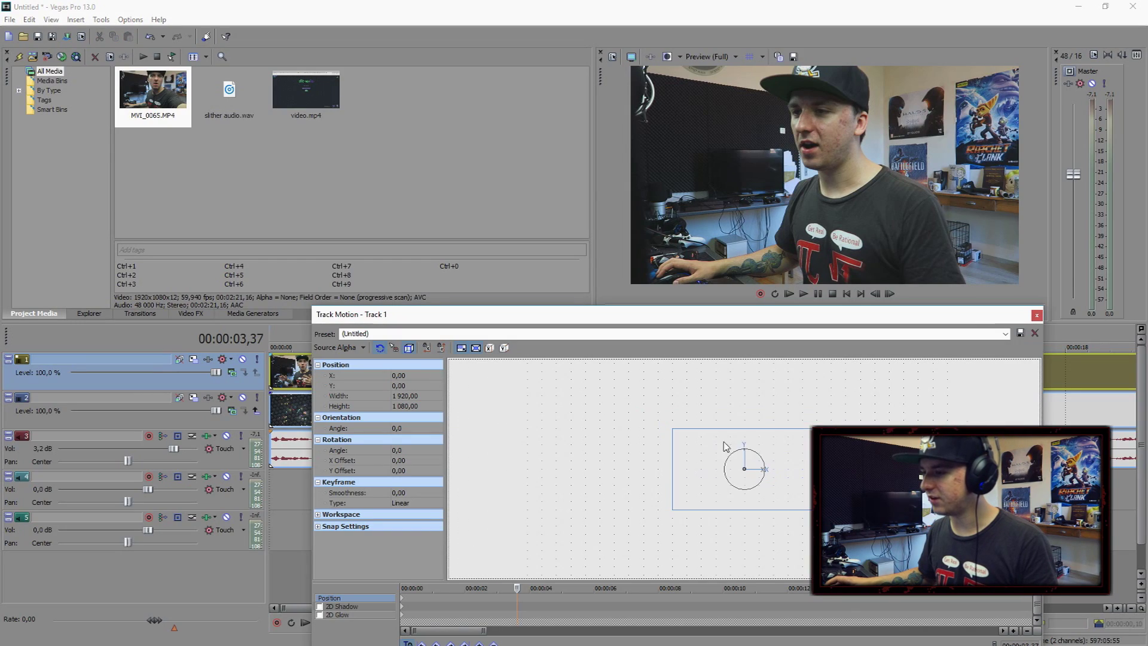
{"action": "left_click_drag", "start_coordinate": [743, 469], "coordinate": [718, 481]}
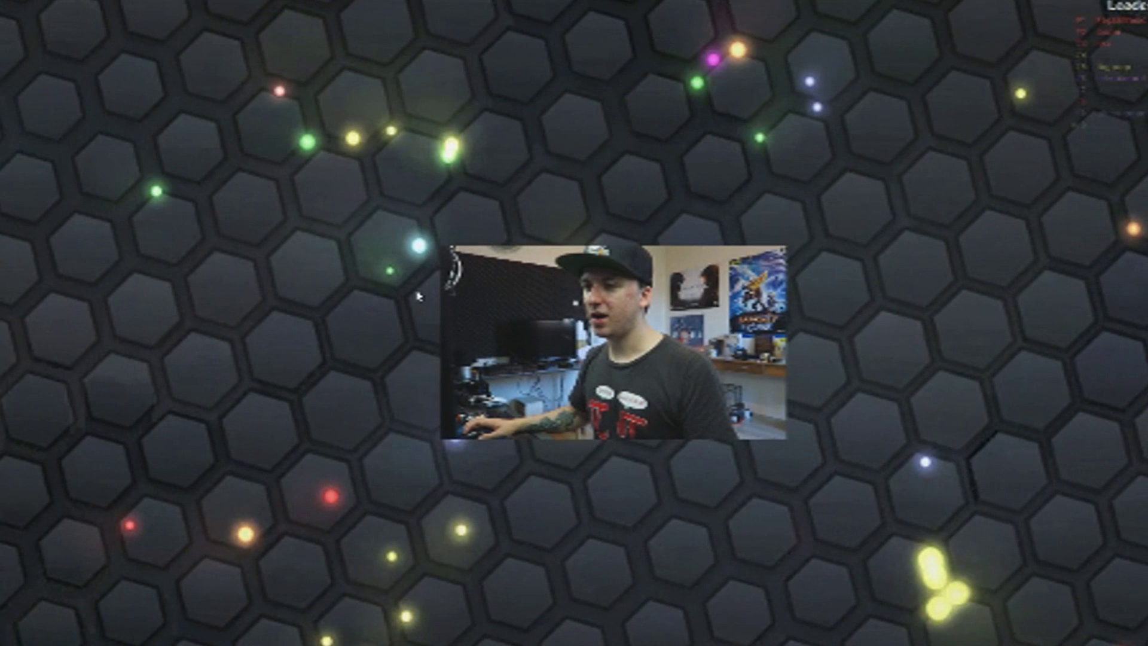
{"action": "left_click_drag", "start_coordinate": [712, 485], "coordinate": [631, 446]}
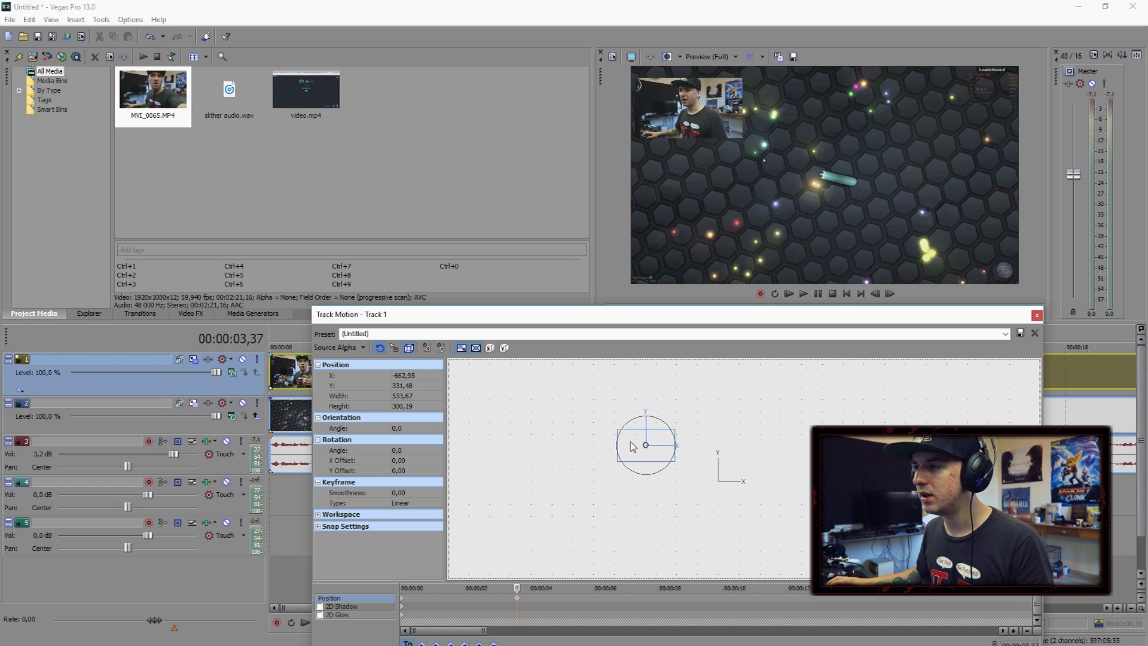
{"action": "left_click_drag", "start_coordinate": [632, 446], "coordinate": [634, 450]}
{"action": "key", "text": "ctrl+z"}
{"action": "key", "text": "ctrl+z"}
{"action": "left_click", "coordinate": [1037, 314]}
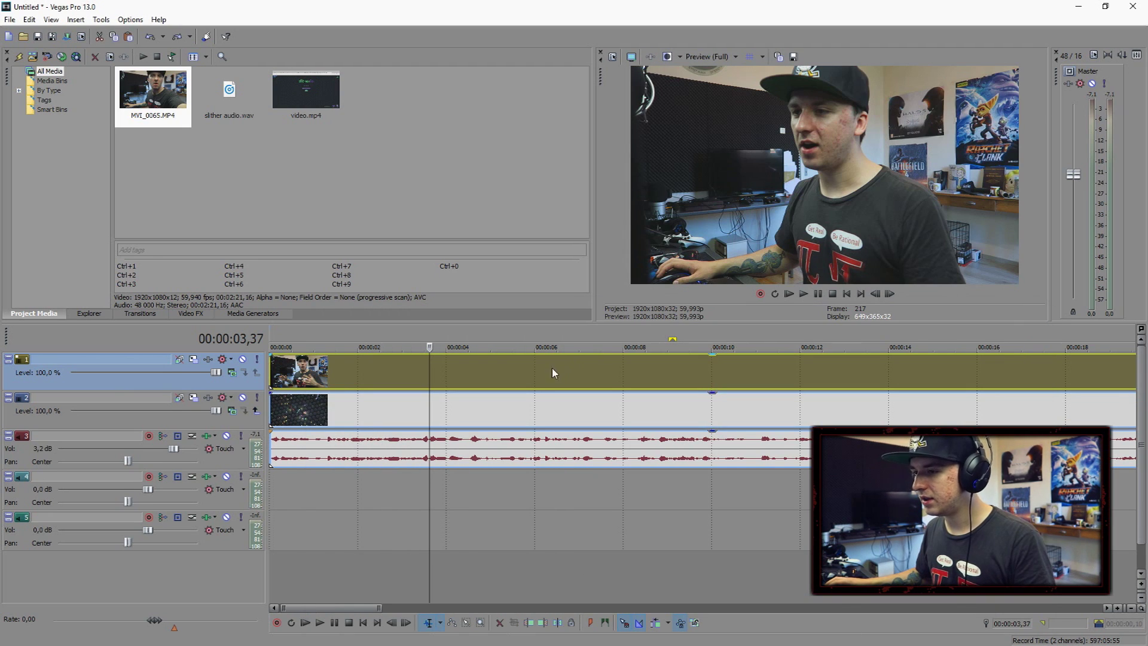
Shrink the facecam track to about 710 × 400 with Track Motion and place it in the frame's upper-left area, about X -592, Y 314.
{"action": "left_click", "coordinate": [532, 365]}
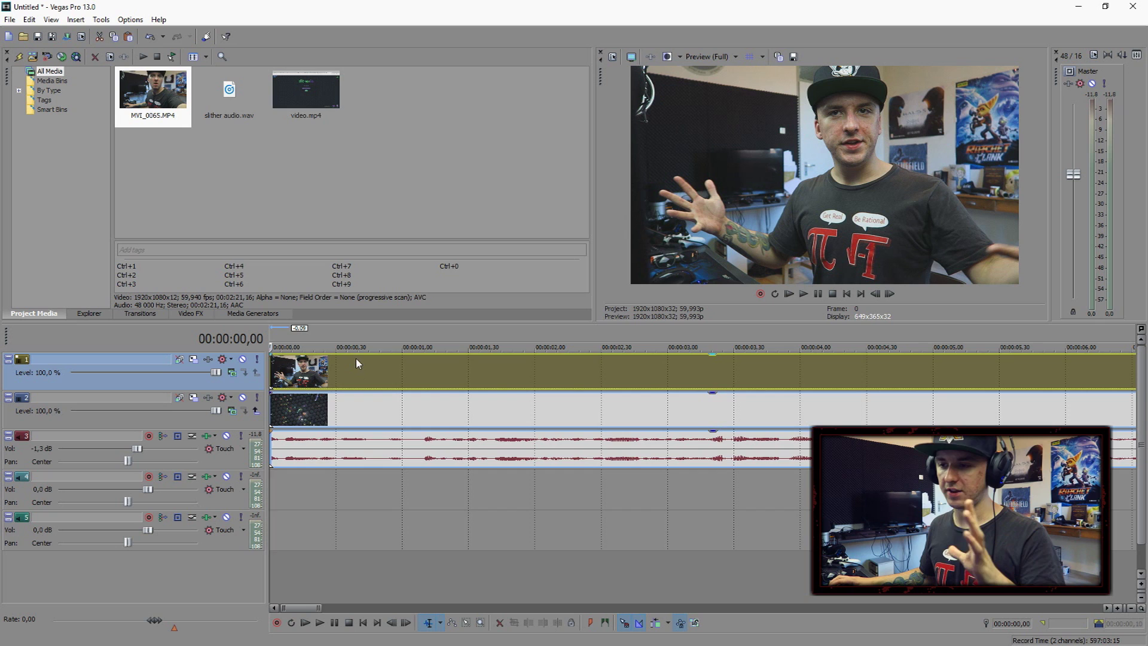
{"action": "scroll", "coordinate": [354, 361], "scroll_direction": "down", "scroll_amount": 15}
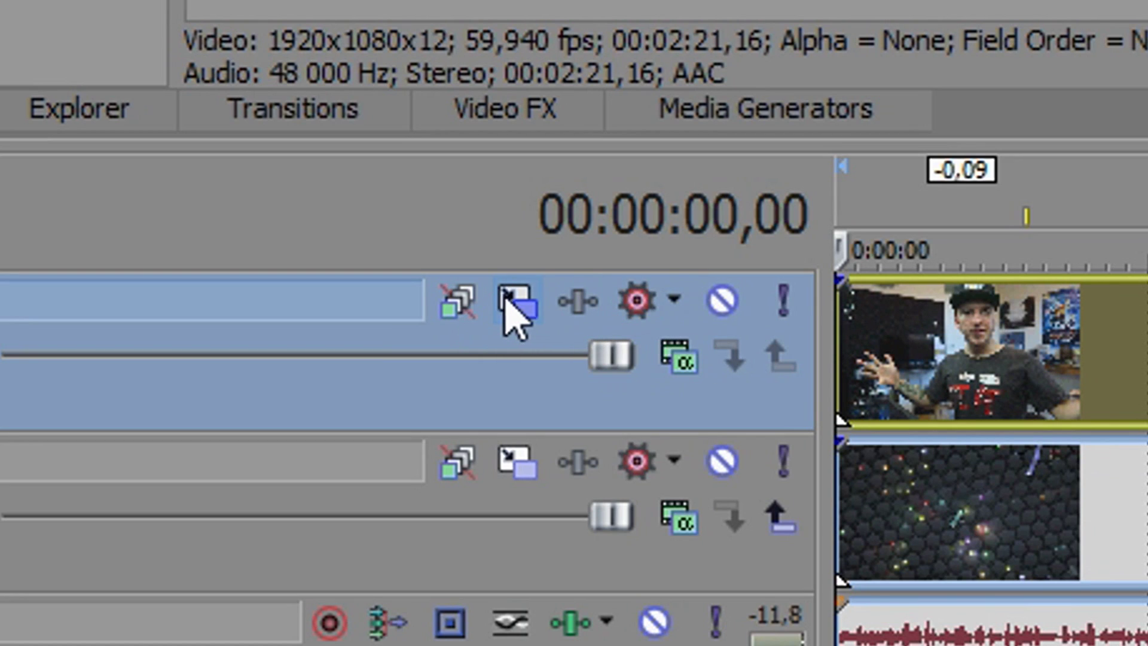
{"action": "left_click", "coordinate": [192, 361]}
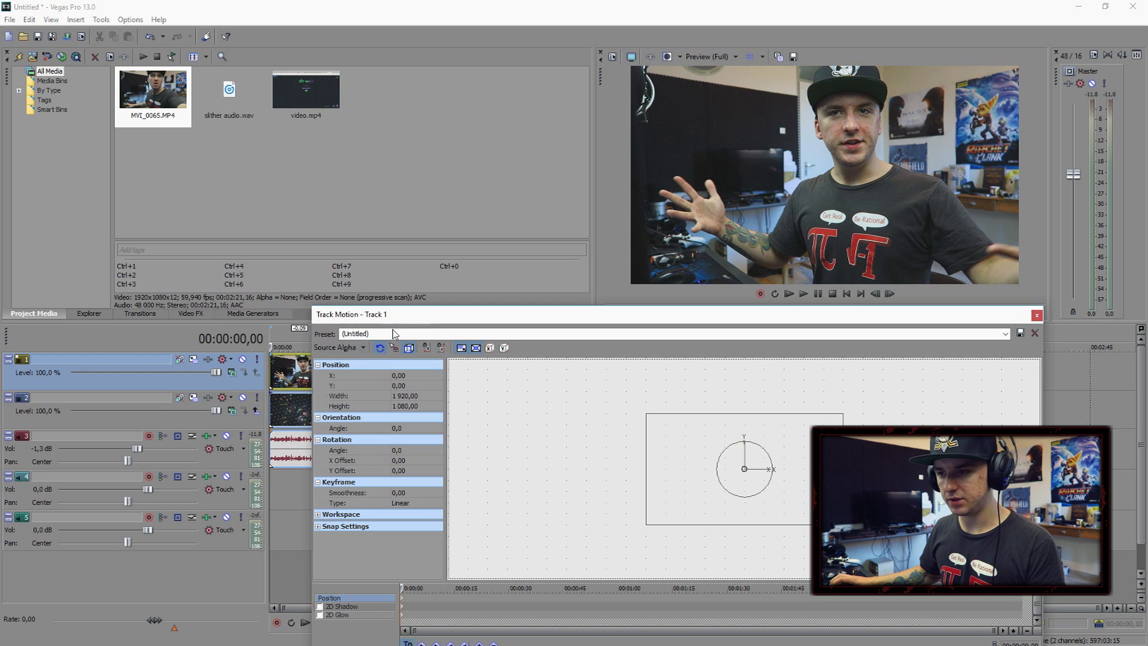
{"action": "left_click_drag", "start_coordinate": [501, 315], "coordinate": [434, 381]}
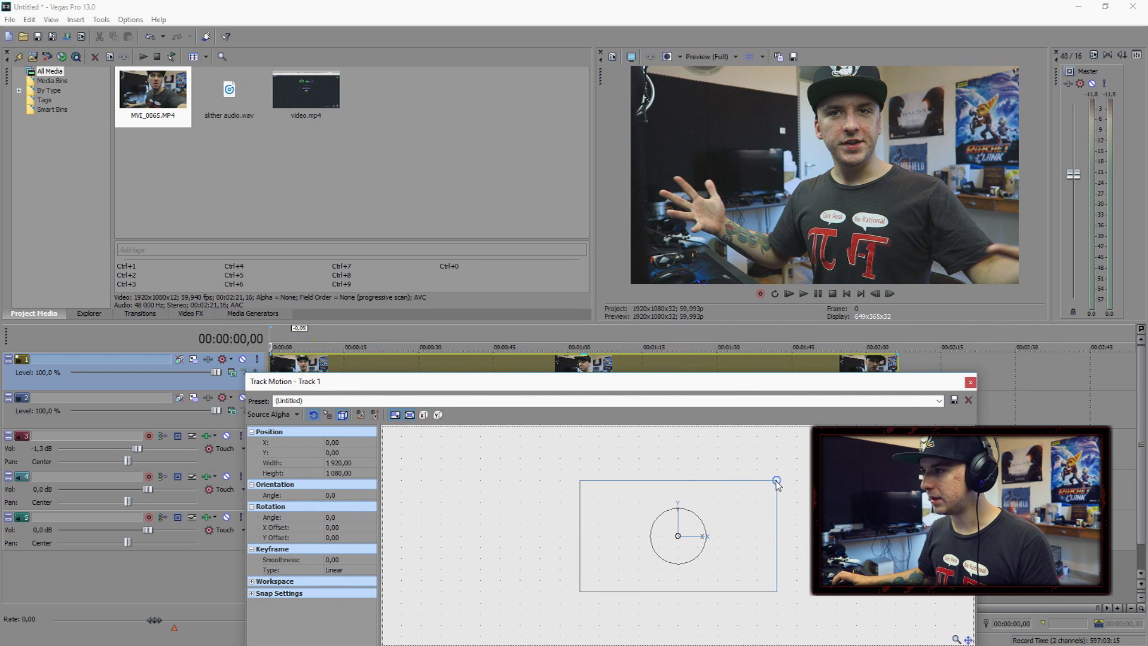
{"action": "left_click_drag", "start_coordinate": [777, 482], "coordinate": [626, 503]}
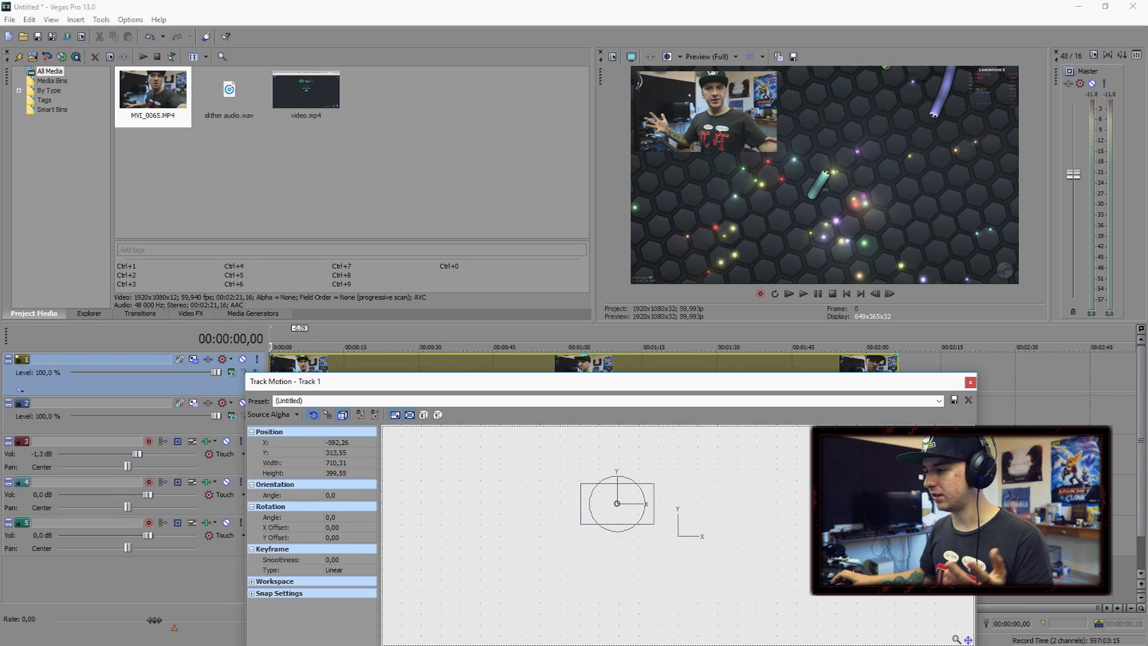
{"action": "left_click", "coordinate": [970, 381]}
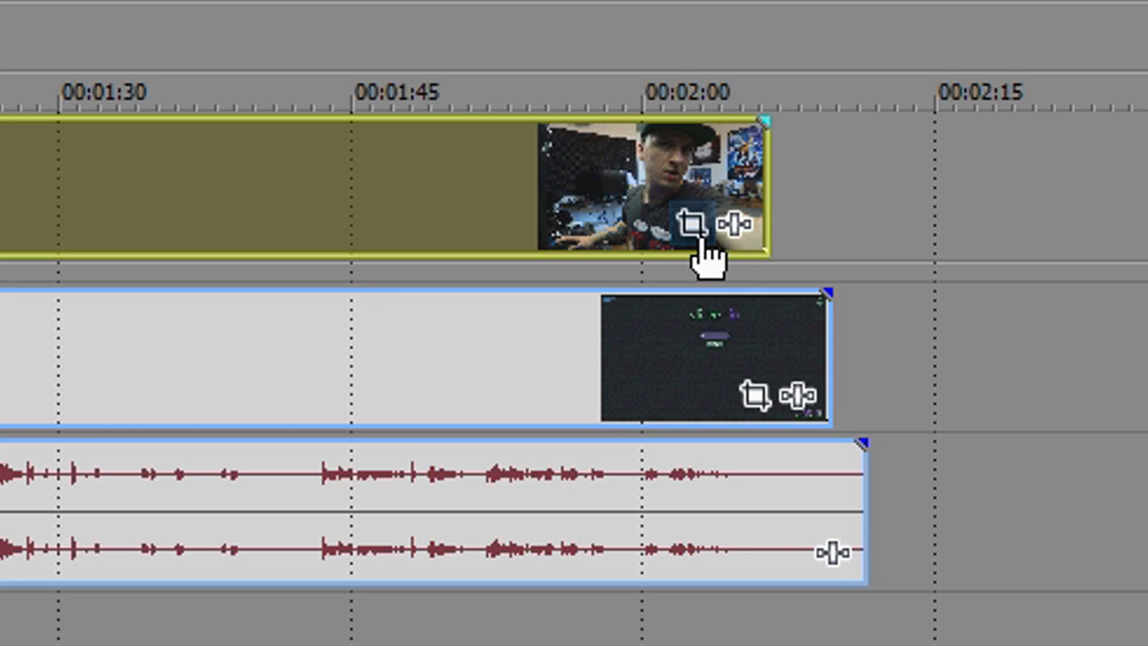
Crop the sides of the facecam clip with a rectangular Pan/Crop mask centred at about X 1058, Y 552.
{"action": "left_click", "coordinate": [699, 239]}
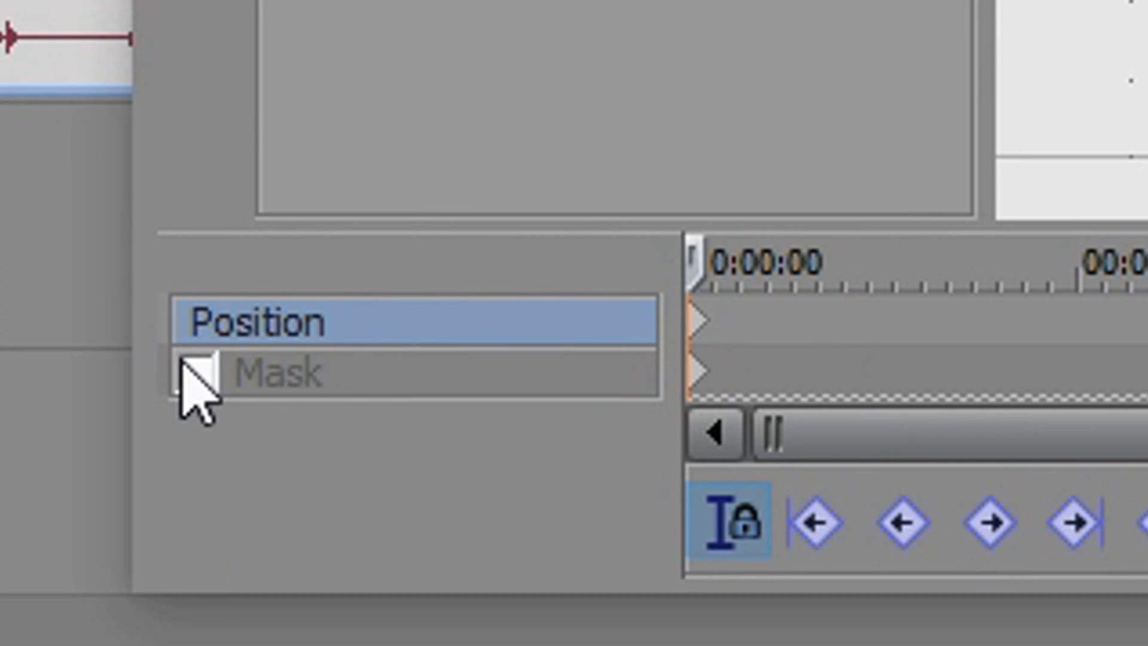
{"action": "left_click", "coordinate": [454, 520]}
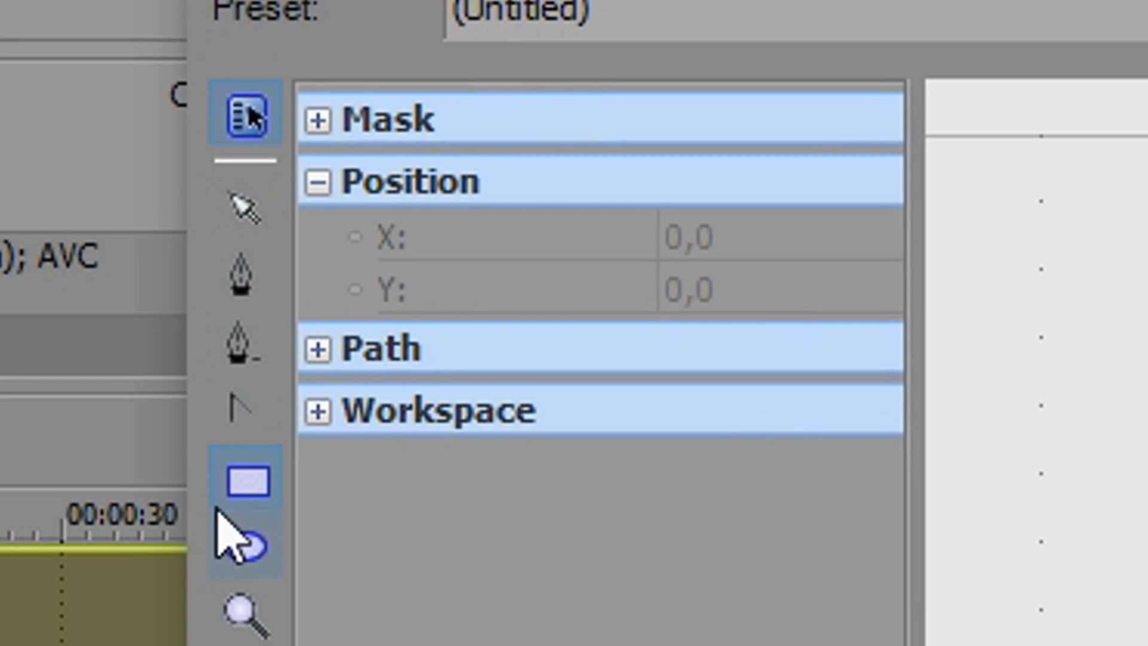
{"action": "left_click", "coordinate": [454, 341]}
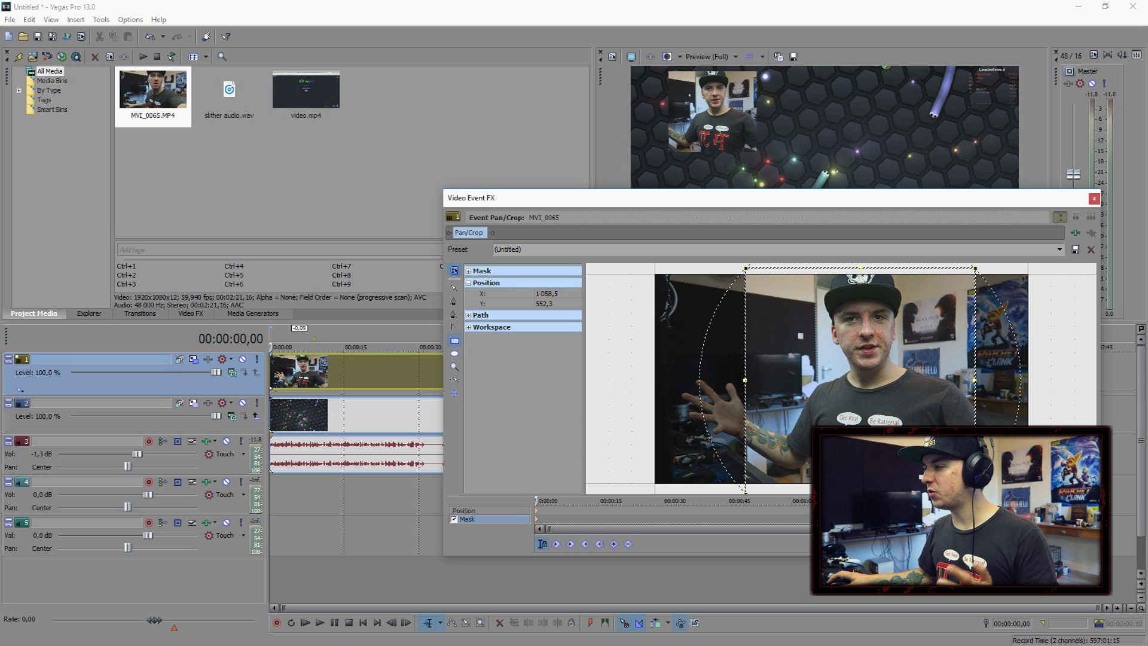
{"action": "left_click", "coordinate": [1095, 199]}
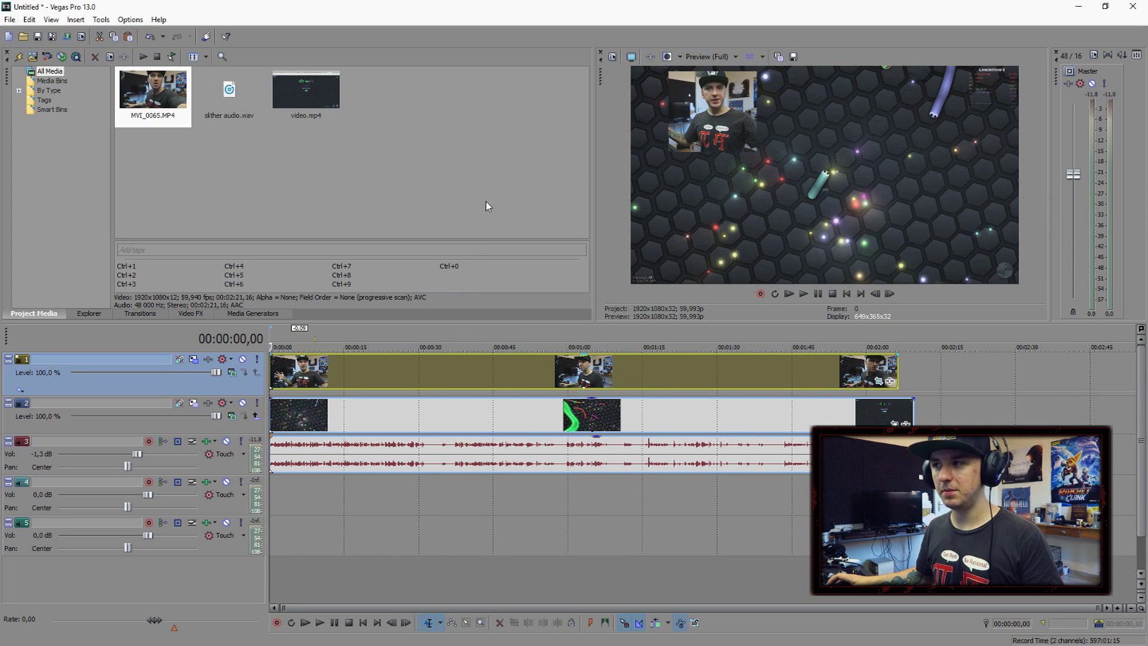
Move the masked facecam track close to the frame's upper-left corner, to about X -739, Y 310, with Track Motion.
{"action": "left_click", "coordinate": [193, 358]}
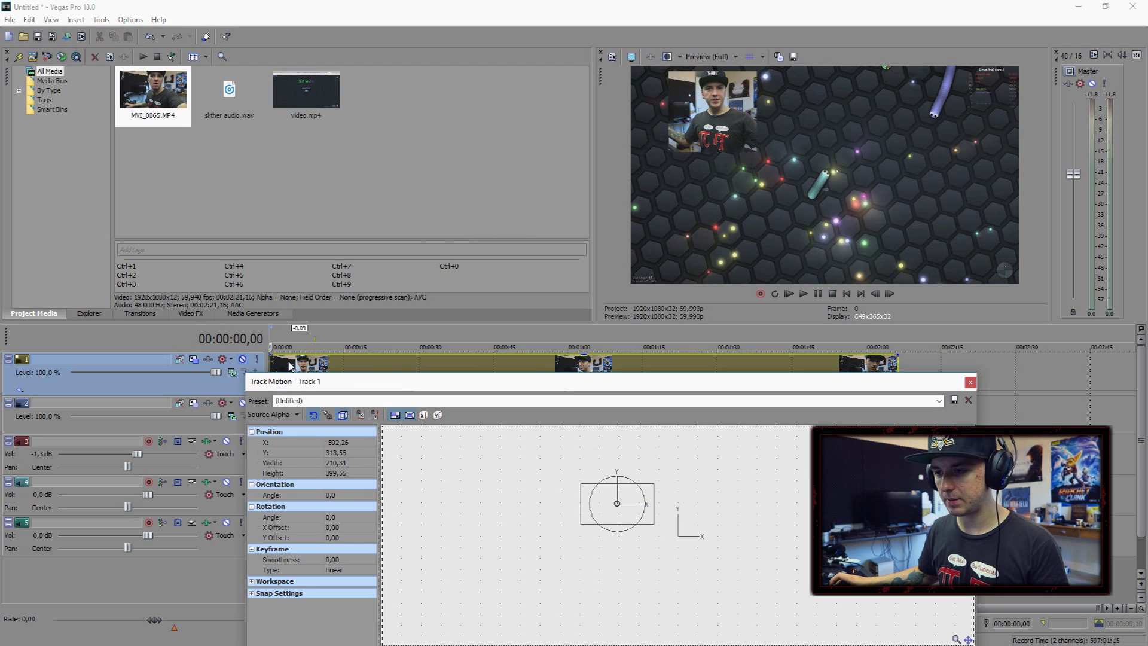
{"action": "scroll", "coordinate": [592, 459], "scroll_direction": "up", "scroll_amount": 2}
{"action": "left_click_drag", "start_coordinate": [626, 468], "coordinate": [604, 472]}
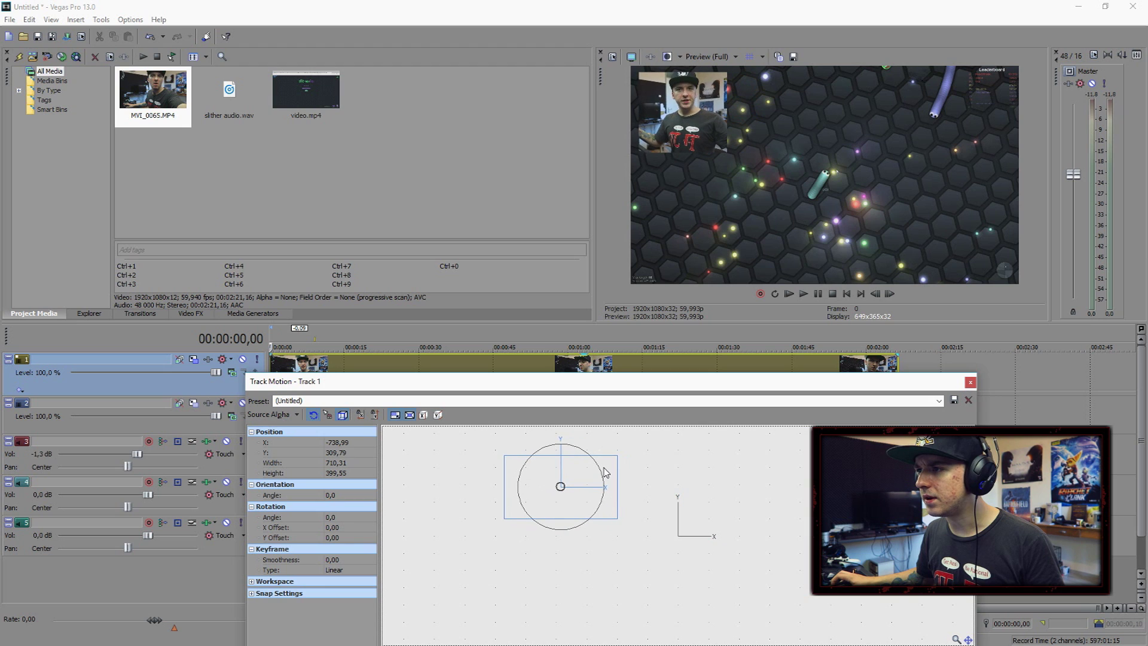
{"action": "left_click", "coordinate": [970, 381]}
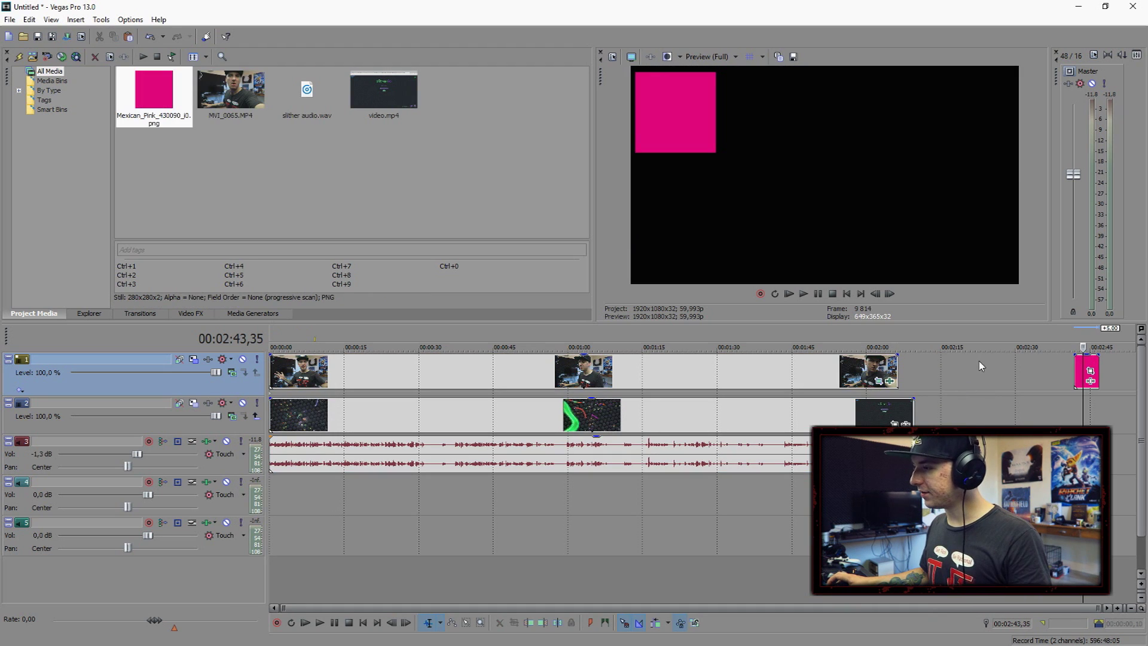
Insert a new video track above the facecam and move the pink image onto it, over the middle of the footage.
{"action": "right_click", "coordinate": [910, 367]}
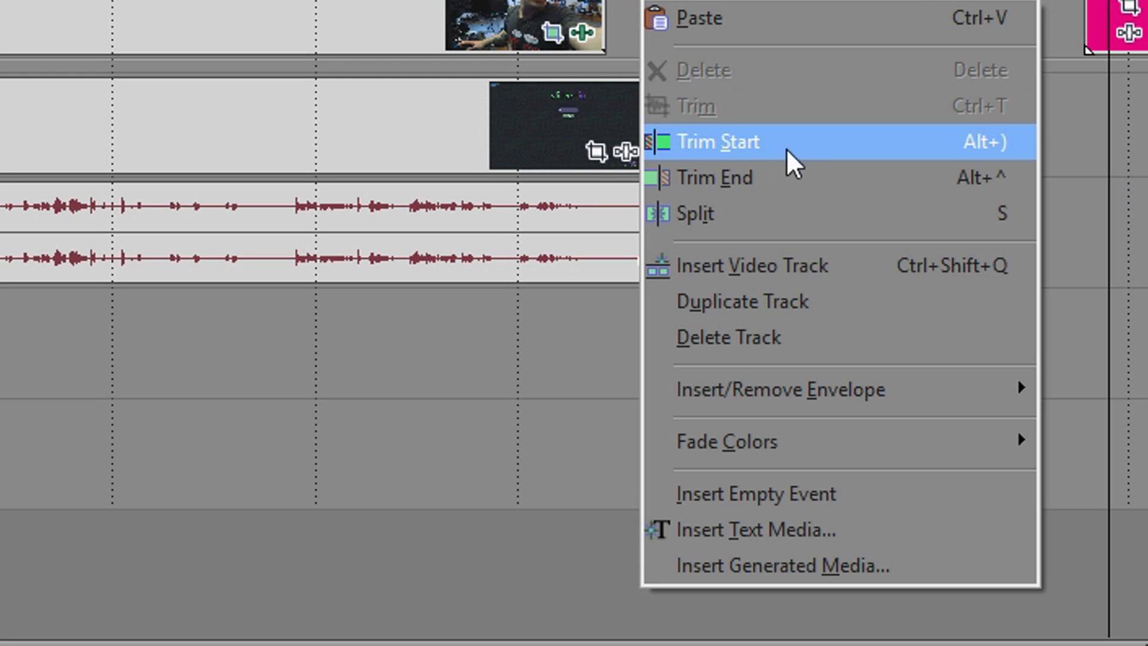
{"action": "left_click", "coordinate": [819, 265]}
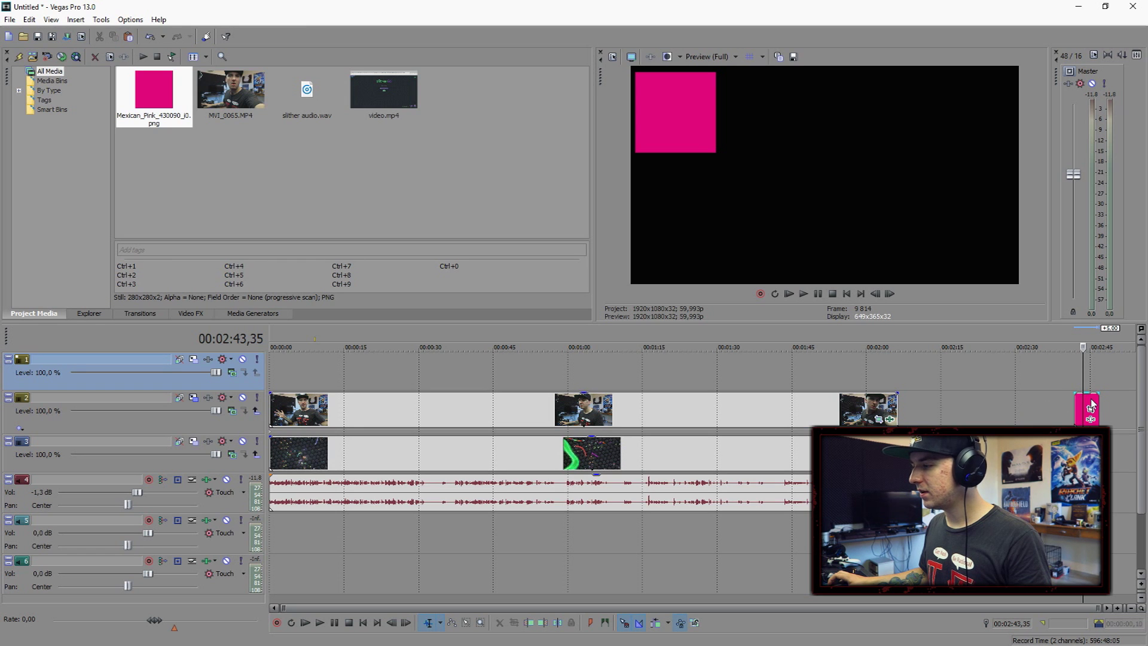
{"action": "left_click_drag", "start_coordinate": [1091, 399], "coordinate": [564, 366]}
{"action": "left_click", "coordinate": [563, 372]}
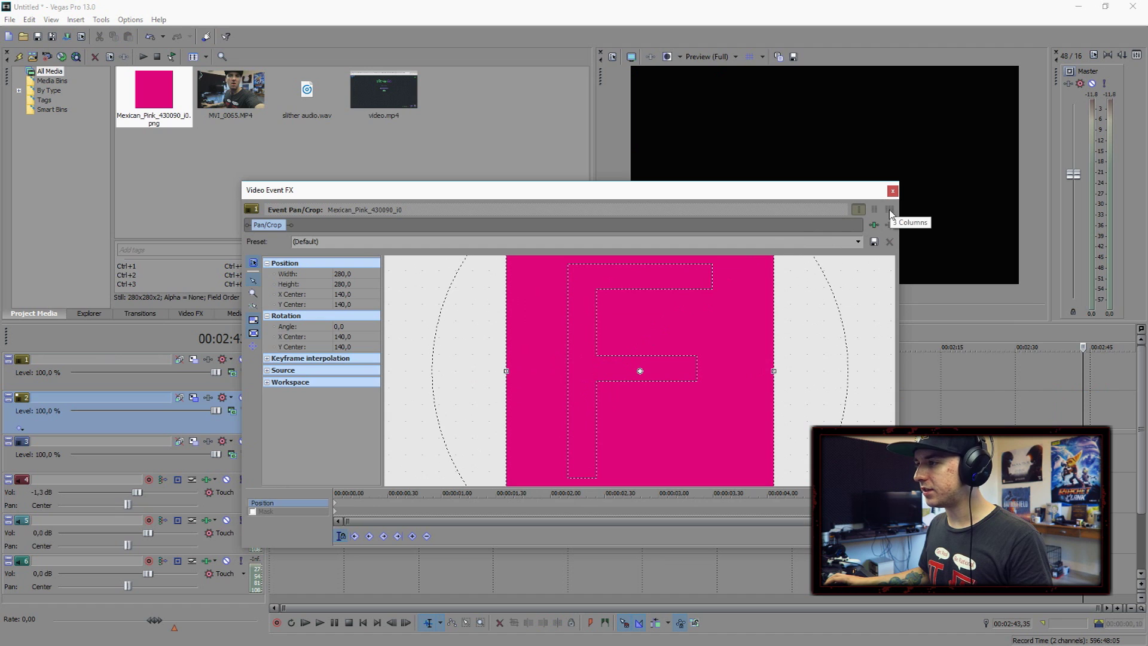
{"action": "left_click", "coordinate": [893, 191]}
{"action": "left_click", "coordinate": [551, 334]}
{"action": "scroll", "coordinate": [648, 335], "scroll_direction": "up", "scroll_amount": 4}
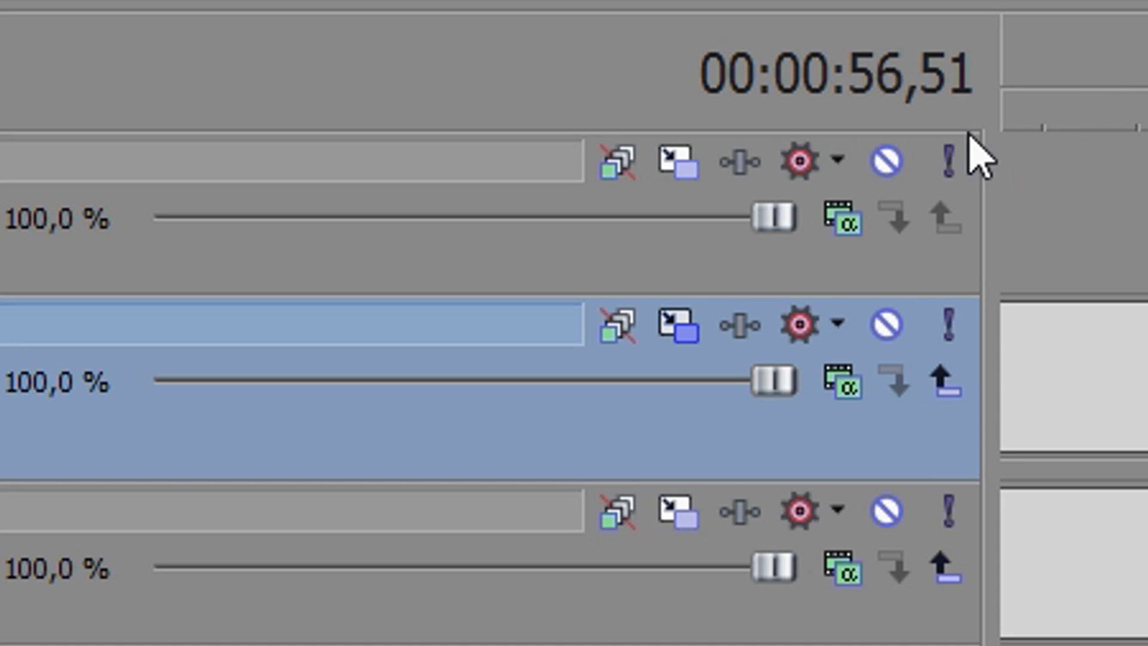
Try to shrink the pink image's track with Track Motion to fit the facecam.
{"action": "left_click", "coordinate": [678, 161]}
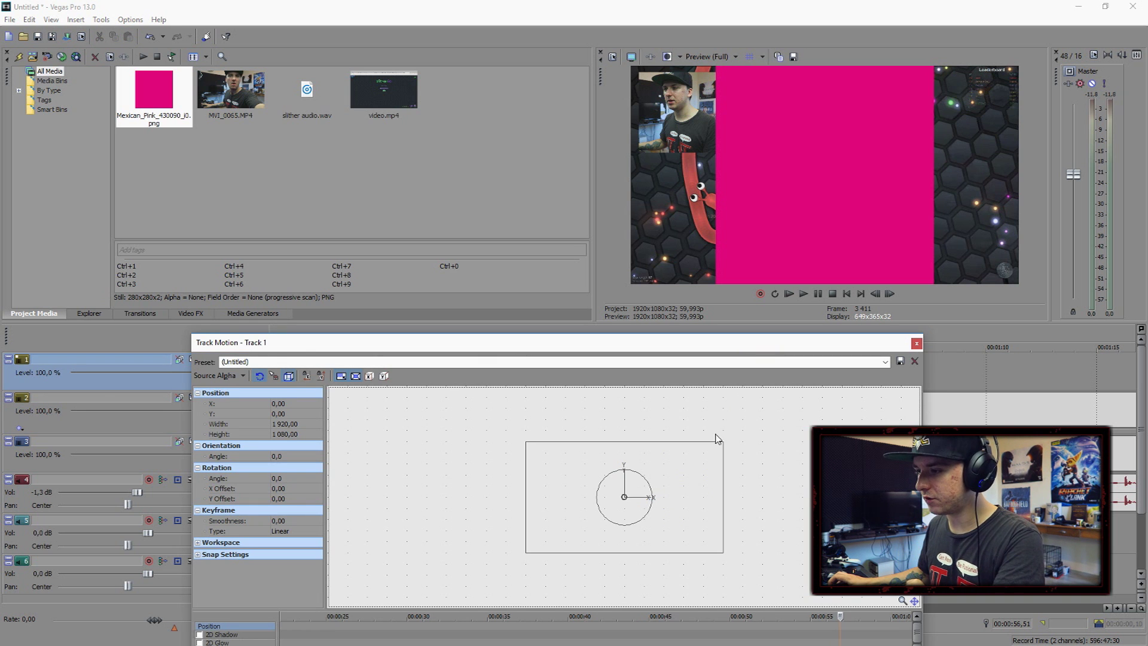
{"action": "left_click_drag", "start_coordinate": [723, 441], "coordinate": [515, 382]}
{"action": "scroll", "coordinate": [661, 484], "scroll_direction": "up", "scroll_amount": 3}
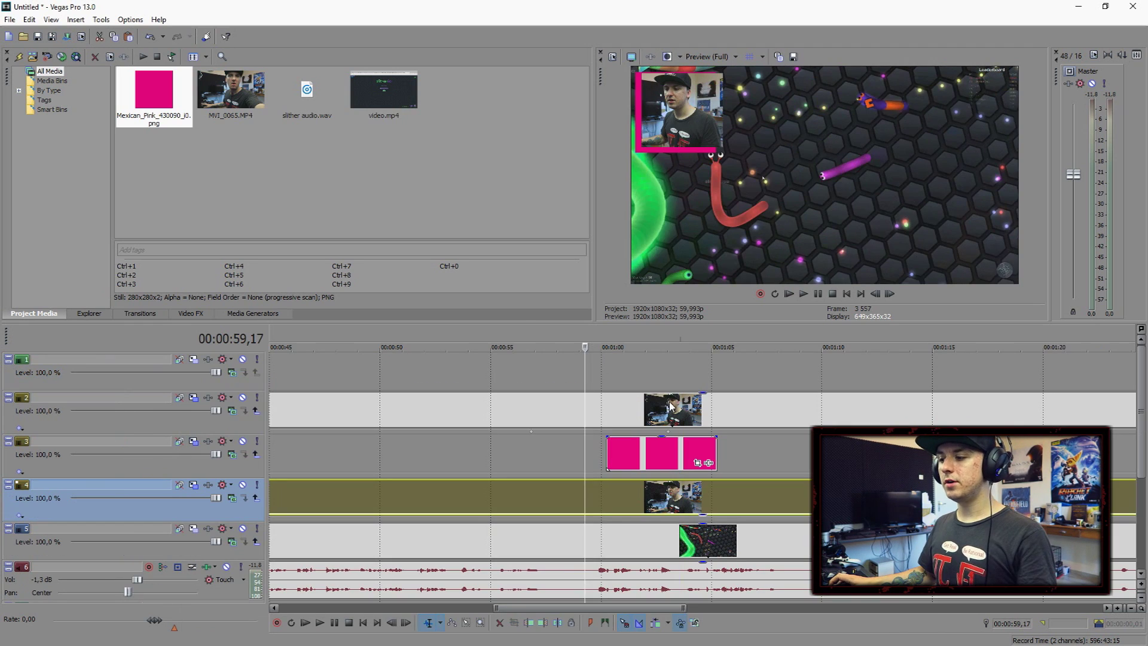
{"action": "left_click", "coordinate": [645, 443]}
{"action": "scroll", "coordinate": [637, 436], "scroll_direction": "down", "scroll_amount": 3}
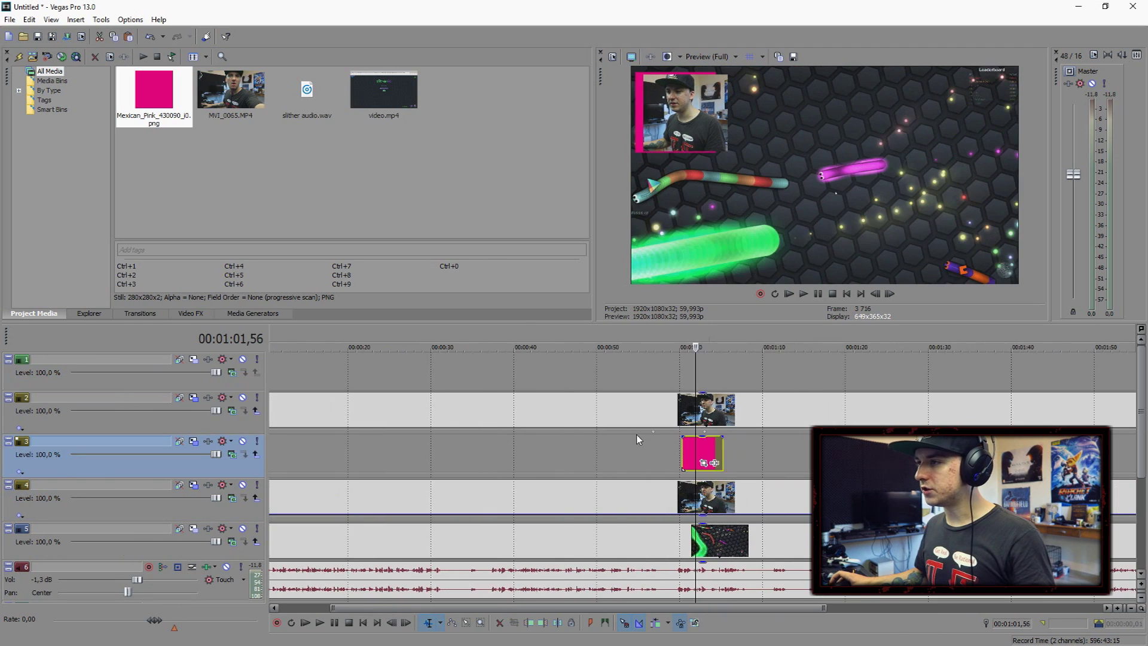
Fit the pink image behind the facecam as a border, with a Pan/Crop frame of about 395.7 × 260.4.
{"action": "scroll", "coordinate": [711, 443], "scroll_direction": "up", "scroll_amount": 5}
{"action": "key", "text": "space"}
{"action": "scroll", "coordinate": [702, 437], "scroll_direction": "down", "scroll_amount": 2}
{"action": "key", "text": "space"}
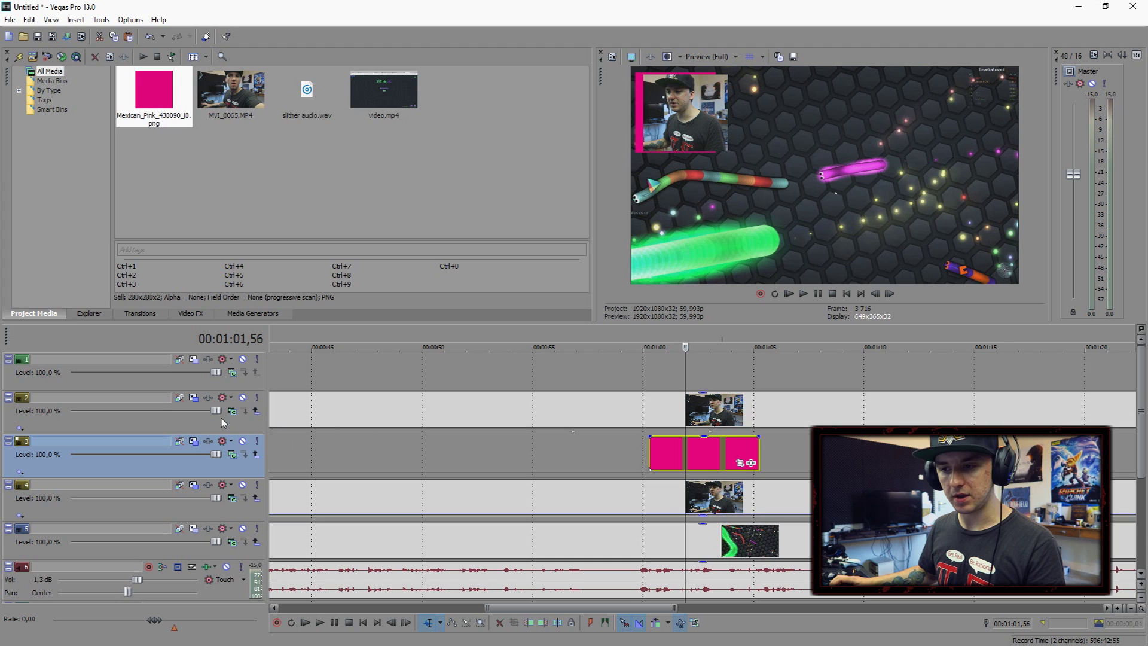
{"action": "left_click", "coordinate": [195, 442]}
{"action": "scroll", "coordinate": [635, 419], "scroll_direction": "up", "scroll_amount": 5}
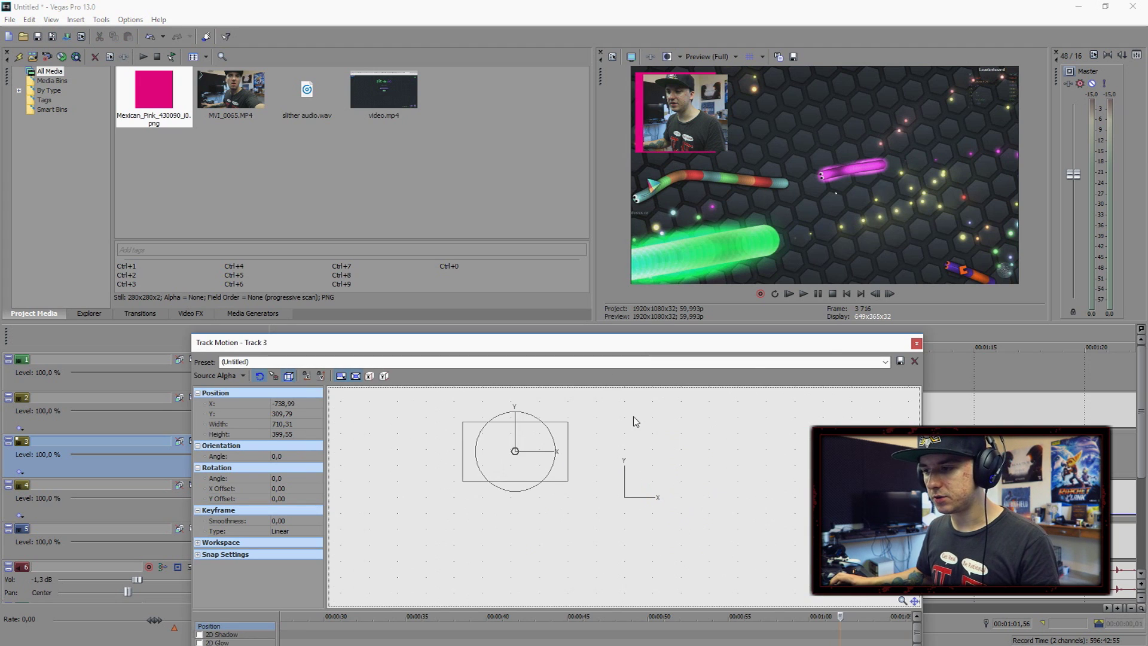
{"action": "left_click_drag", "start_coordinate": [634, 418], "coordinate": [755, 448]}
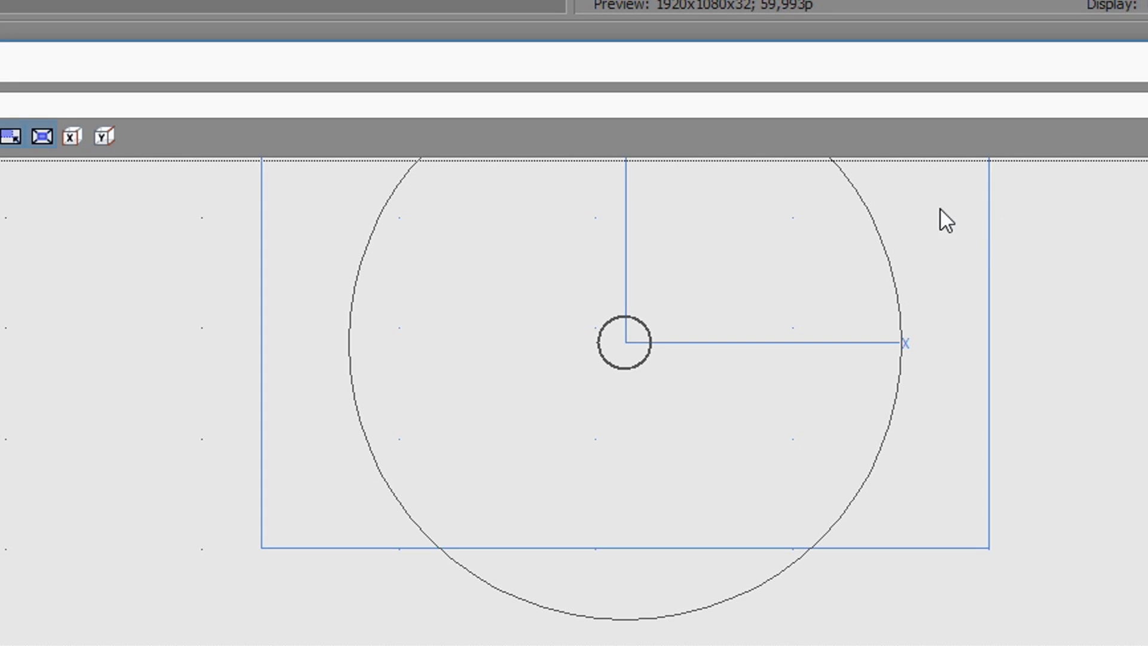
{"action": "left_click_drag", "start_coordinate": [941, 210], "coordinate": [931, 236]}
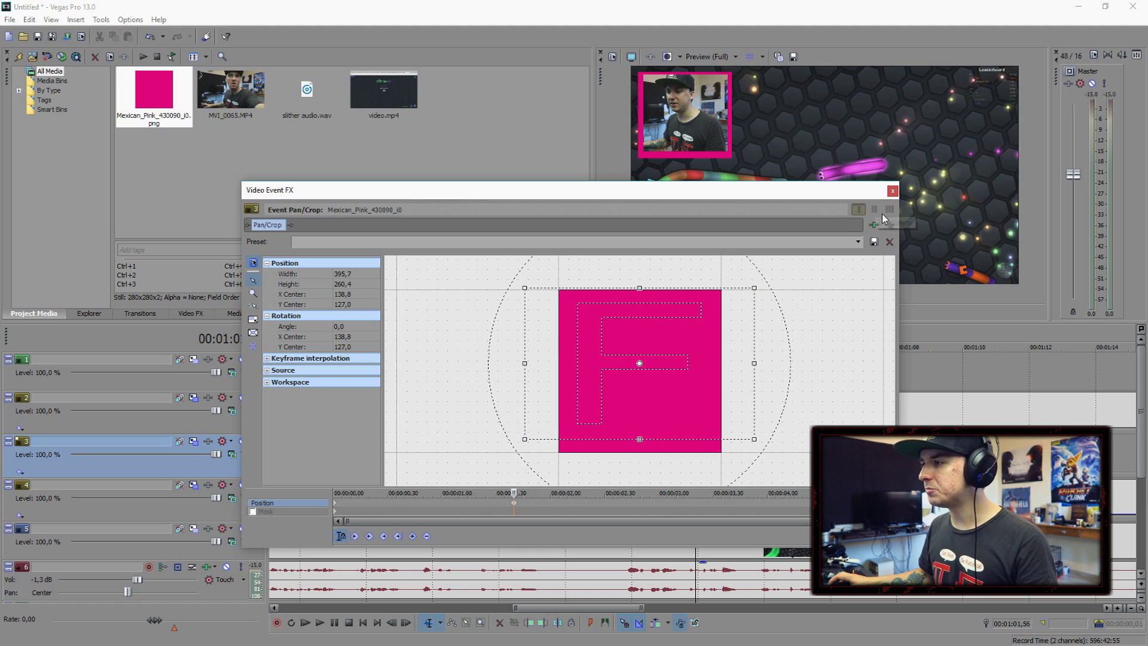
{"action": "left_click", "coordinate": [891, 192]}
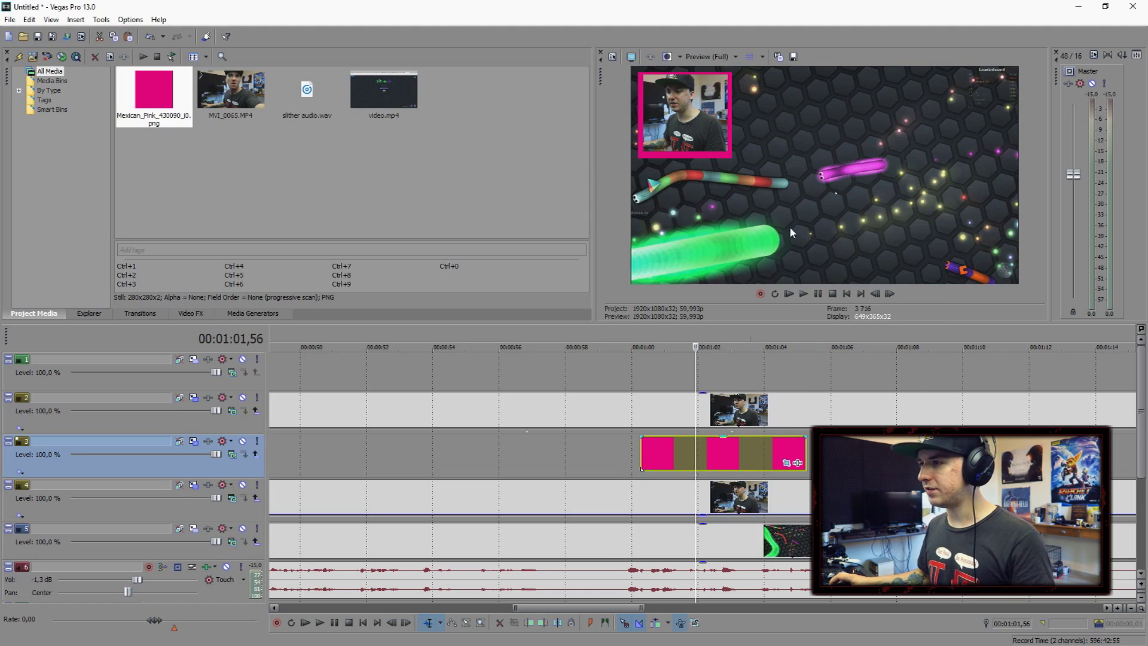
Fine-tune the facecam track's placement in Track Motion at about 00:01:02 so the pink border is even on all sides.
{"action": "left_click", "coordinate": [633, 410]}
{"action": "left_click", "coordinate": [193, 397]}
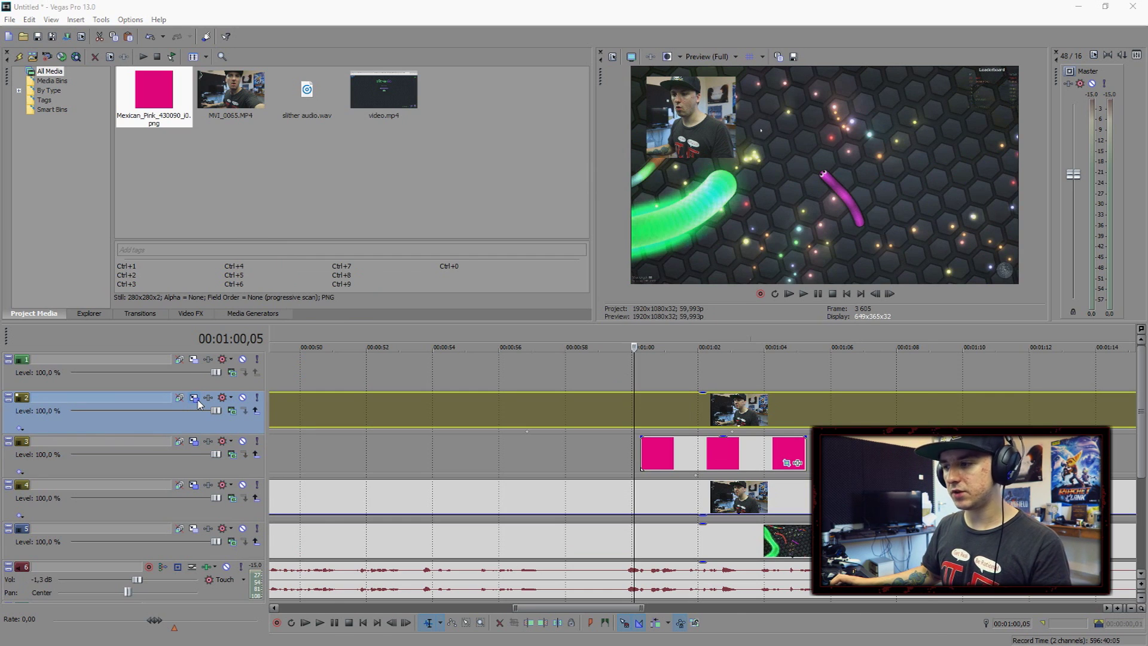
{"action": "scroll", "coordinate": [589, 439], "scroll_direction": "up", "scroll_amount": 3}
{"action": "left_click", "coordinate": [703, 444]}
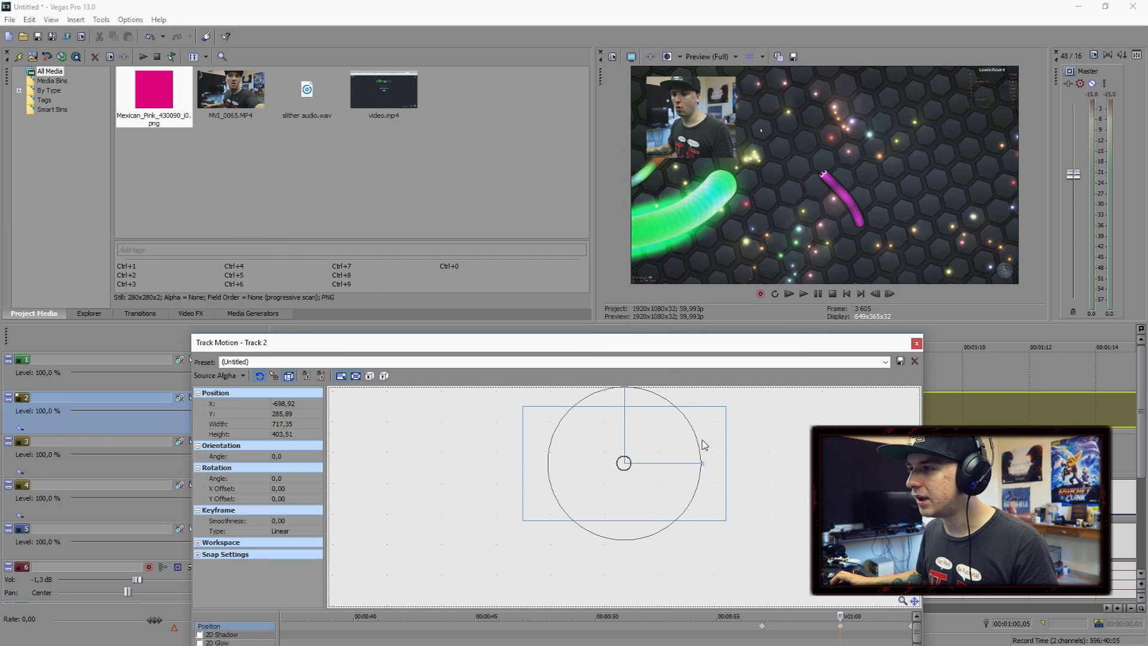
{"action": "left_click_drag", "start_coordinate": [708, 347], "coordinate": [738, 202]}
{"action": "left_click", "coordinate": [719, 410]}
{"action": "scroll", "coordinate": [709, 353], "scroll_direction": "up", "scroll_amount": 3}
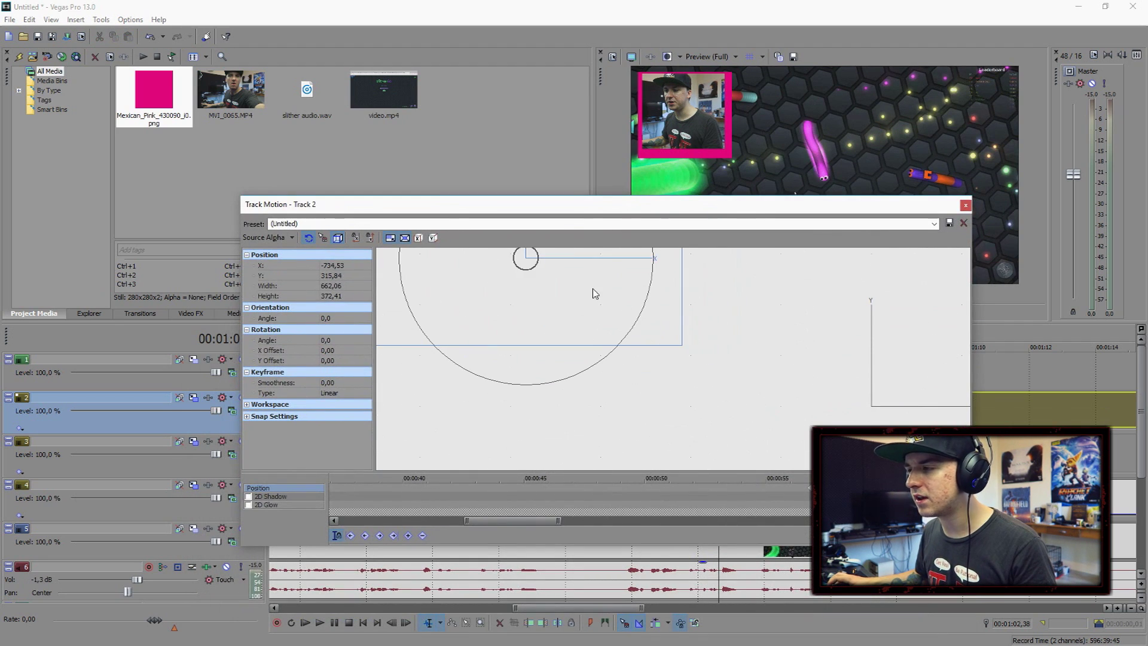
{"action": "left_click_drag", "start_coordinate": [592, 289], "coordinate": [600, 292]}
{"action": "left_click_drag", "start_coordinate": [644, 214], "coordinate": [636, 220]}
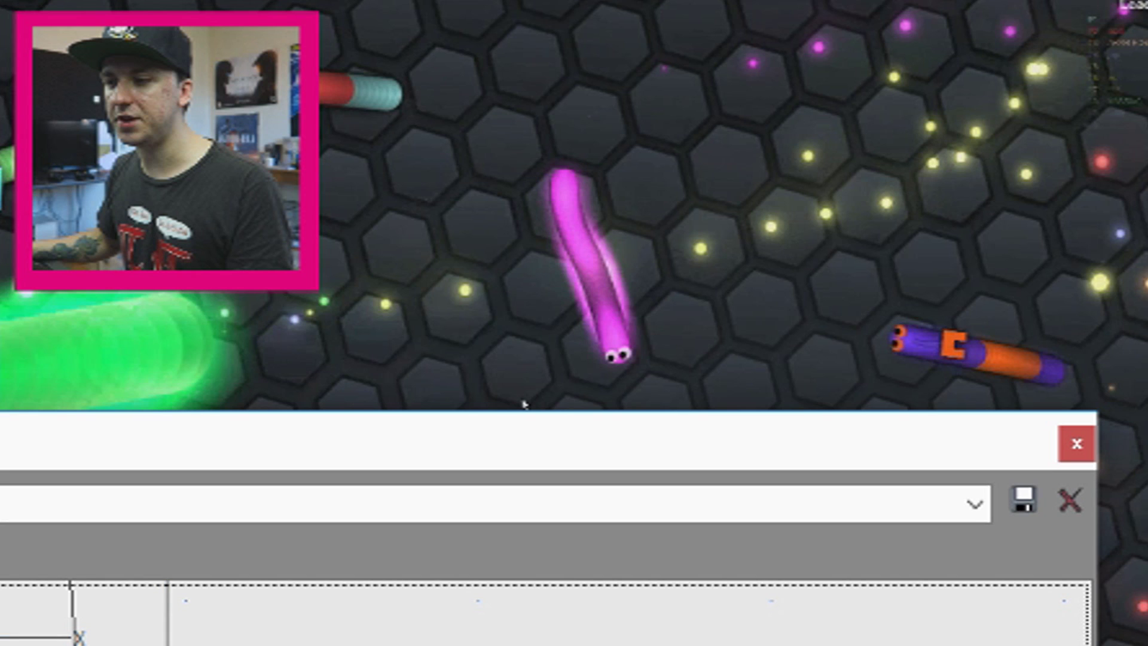
{"action": "left_click", "coordinate": [1076, 444]}
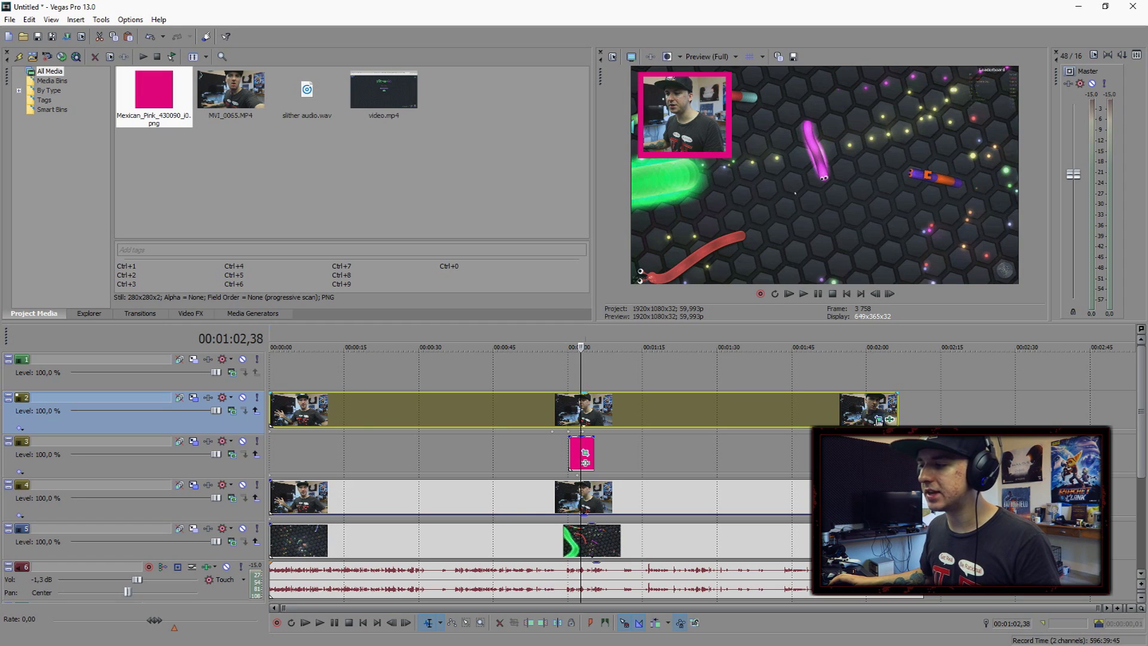
Close the Video Event FX window and return to the timeline.
{"action": "left_click", "coordinate": [891, 404]}
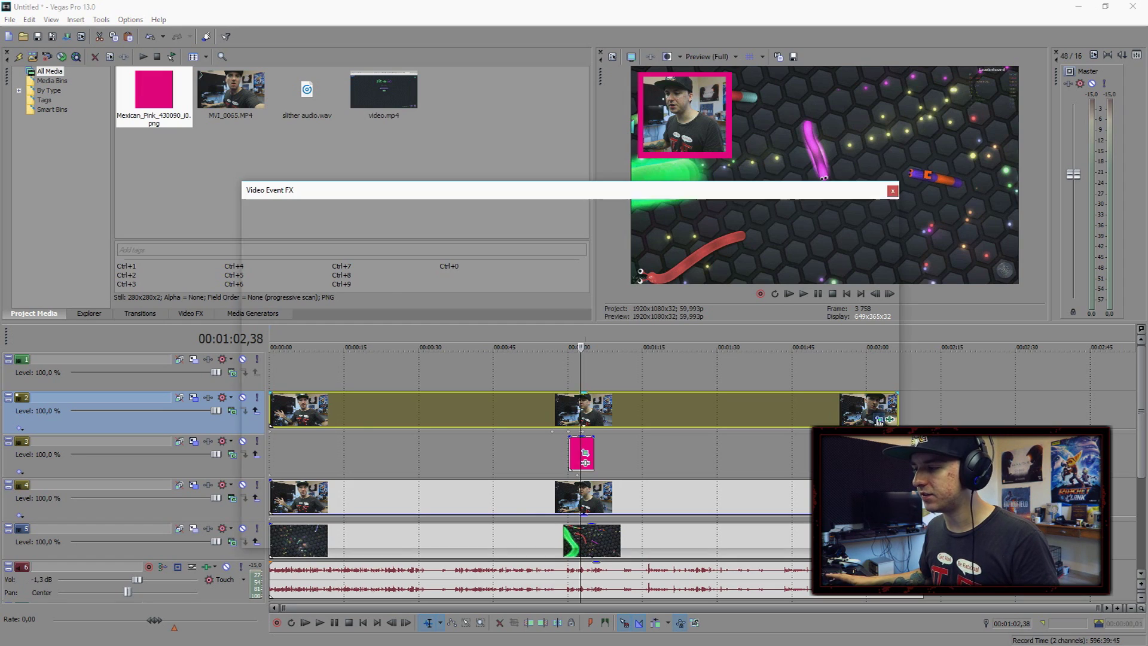
{"action": "right_click", "coordinate": [581, 331]}
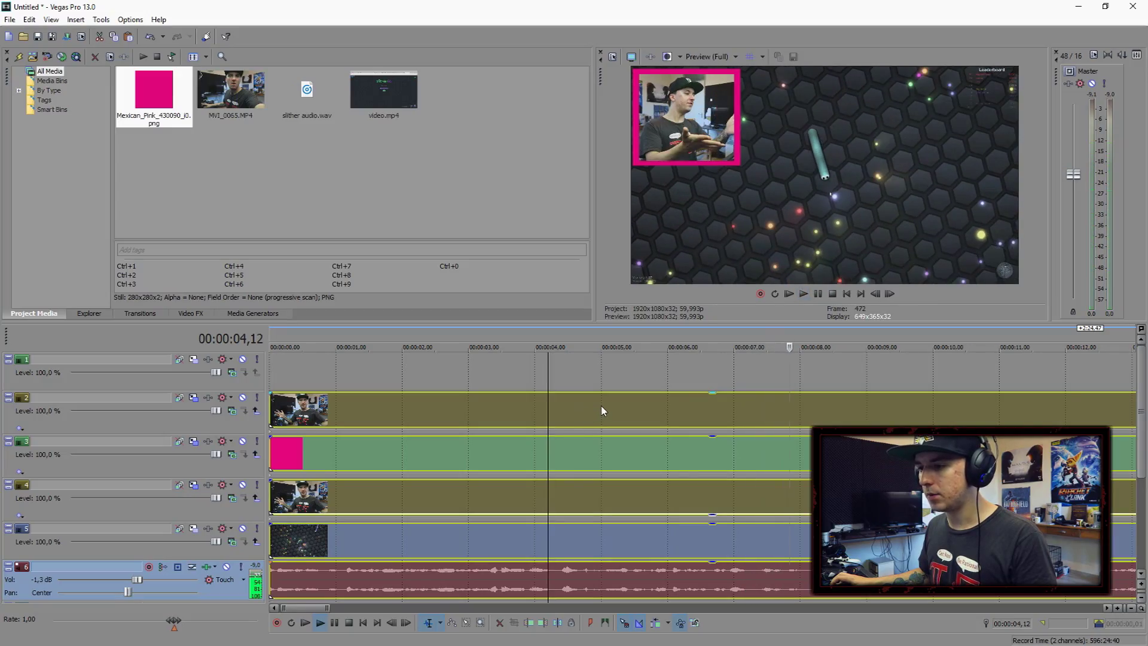
Play through the footage to find the cut point and split all tracks at 00:00:32,02.
{"action": "scroll", "coordinate": [605, 399], "scroll_direction": "down", "scroll_amount": 5}
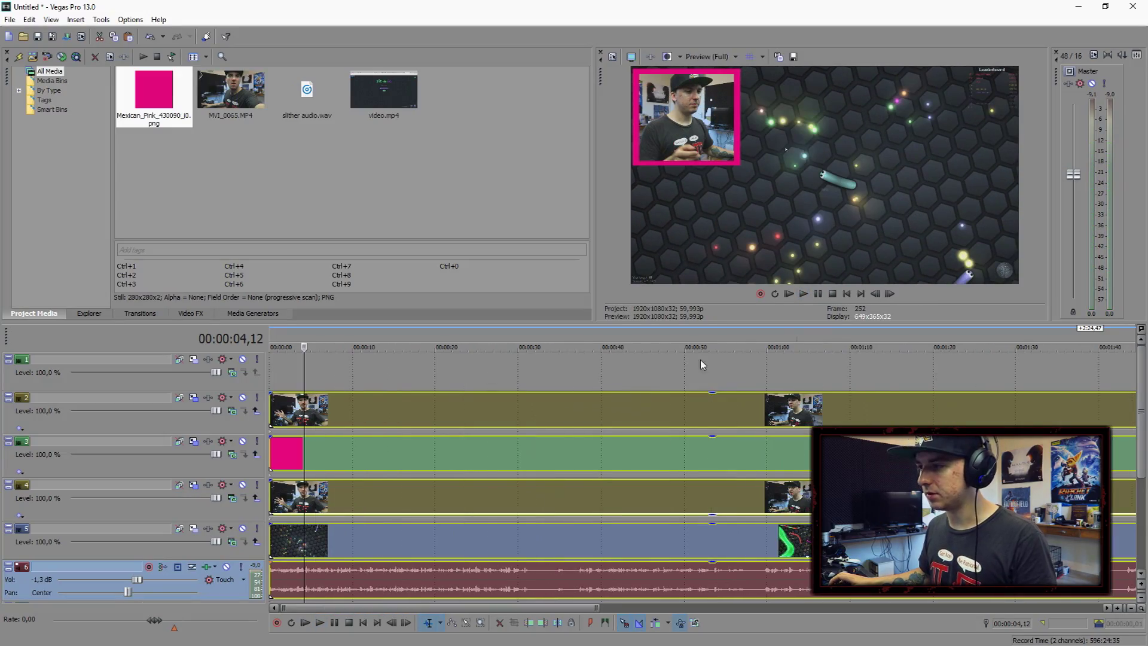
{"action": "scroll", "coordinate": [634, 395], "scroll_direction": "down", "scroll_amount": 1}
{"action": "scroll", "coordinate": [616, 399], "scroll_direction": "up", "scroll_amount": 1}
{"action": "key", "text": "space"}
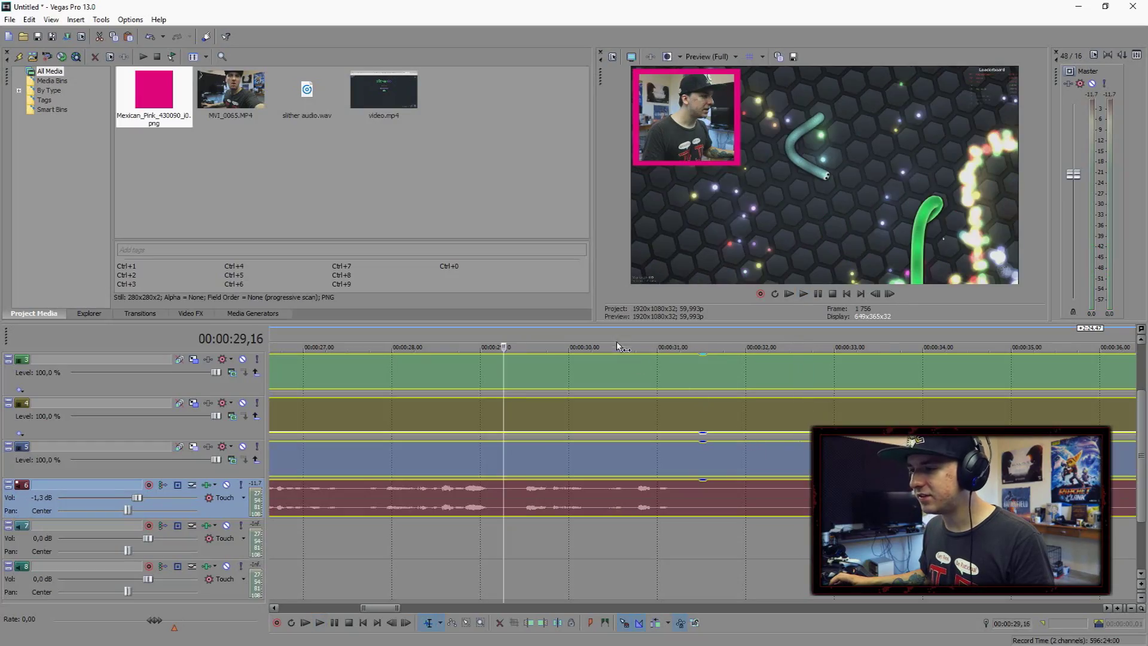
{"action": "left_click", "coordinate": [608, 466]}
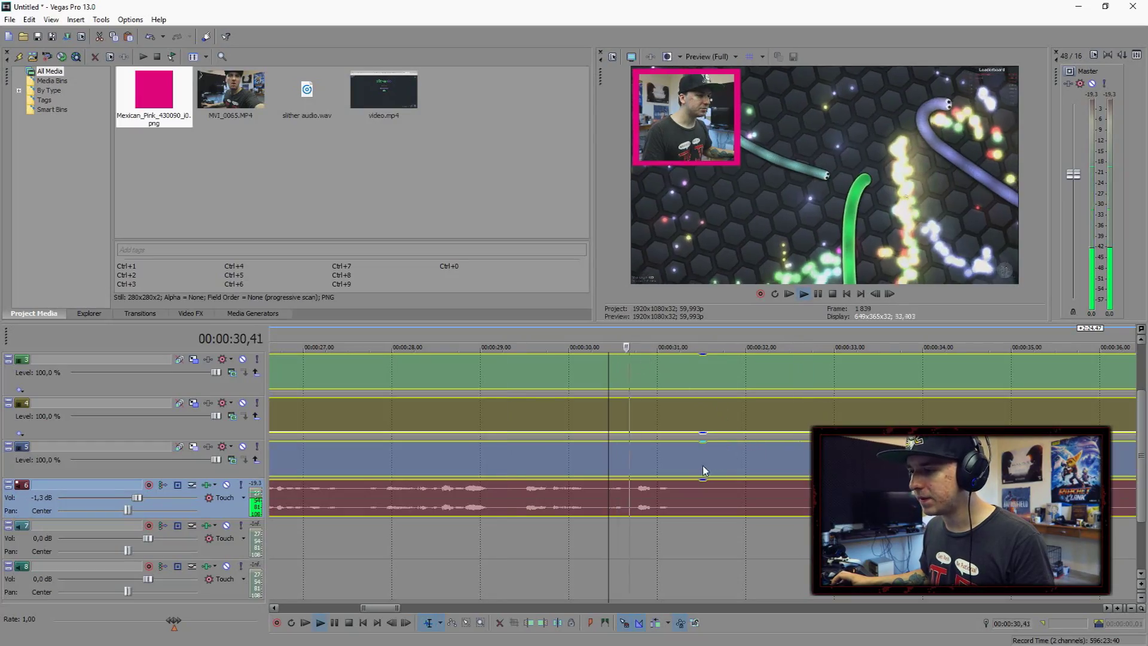
{"action": "left_click", "coordinate": [749, 491]}
{"action": "key", "text": "space"}
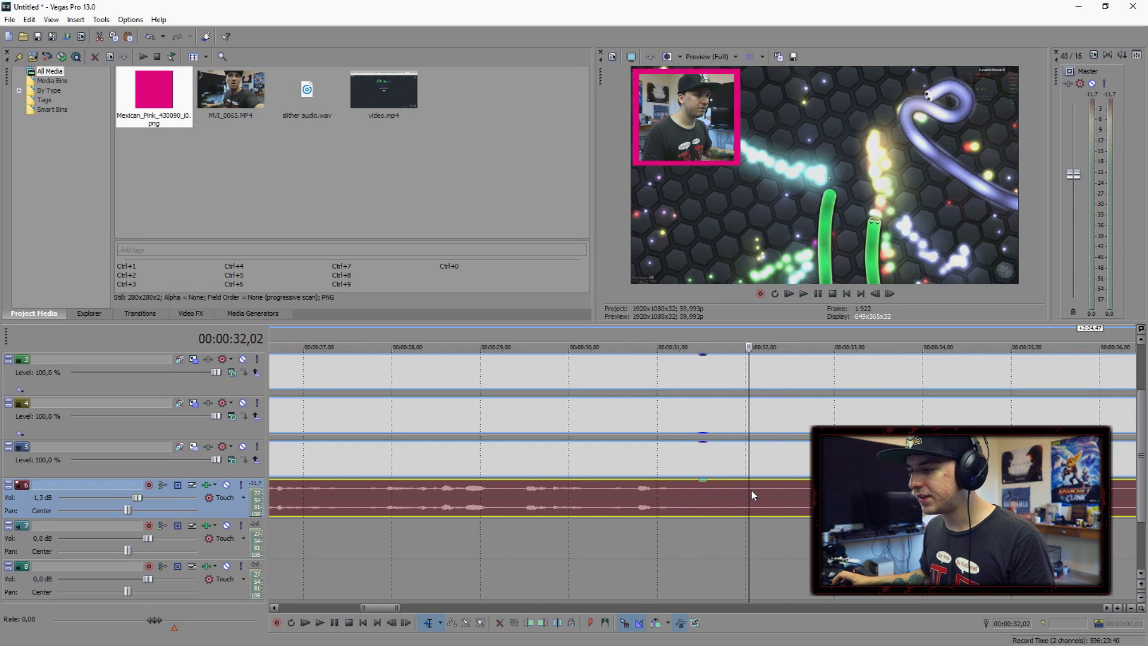
{"action": "key", "text": "s"}
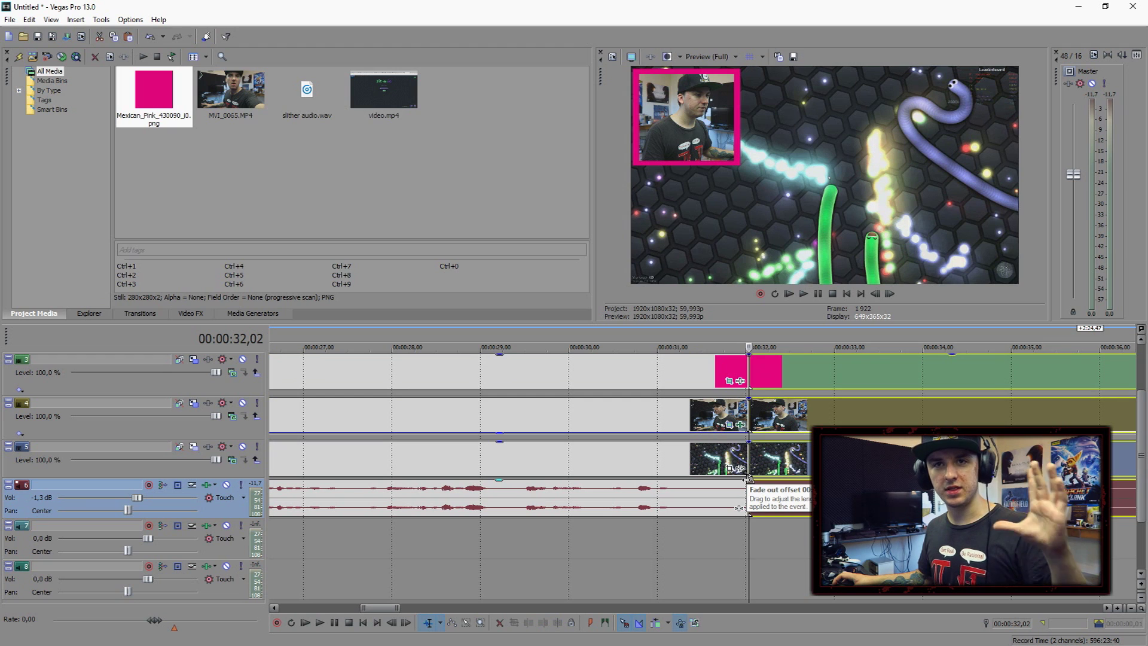
Move the facecam clip after the split from track 4 up to the empty top video track, so it fills the frame.
{"action": "left_click", "coordinate": [790, 411]}
{"action": "scroll", "coordinate": [793, 445], "scroll_direction": "down", "scroll_amount": 4}
{"action": "scroll", "coordinate": [741, 453], "scroll_direction": "up", "scroll_amount": 3}
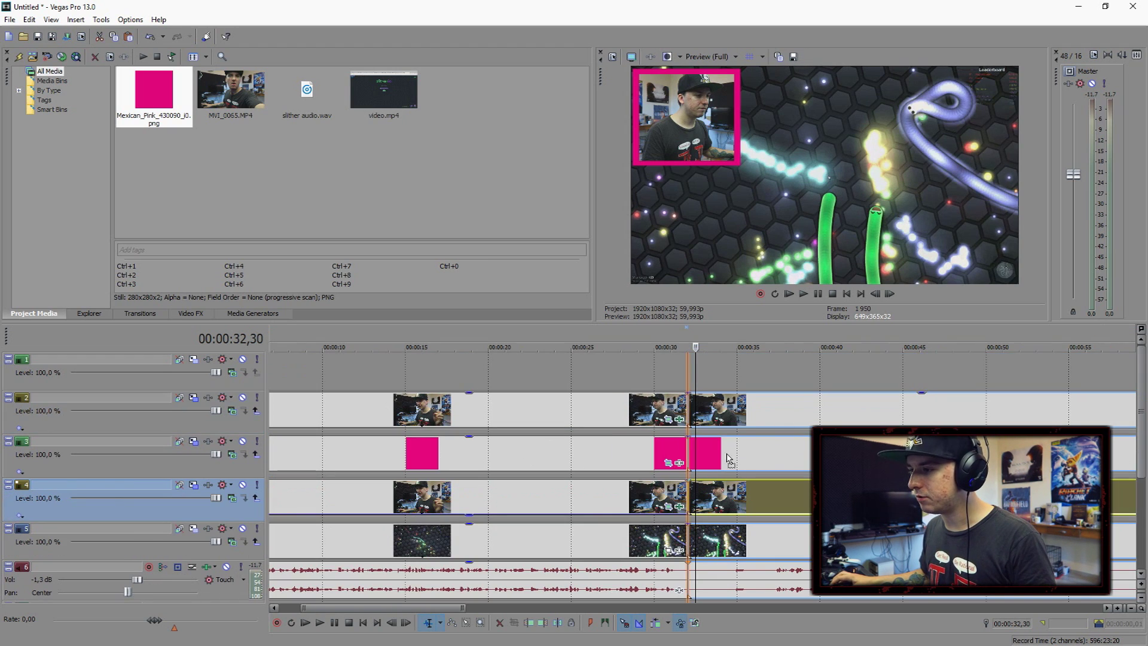
{"action": "left_click_drag", "start_coordinate": [727, 380], "coordinate": [728, 380]}
Play on through the full-frame facecam section and split all tracks at 00:00:34,53.
{"action": "scroll", "coordinate": [741, 376], "scroll_direction": "up", "scroll_amount": 4}
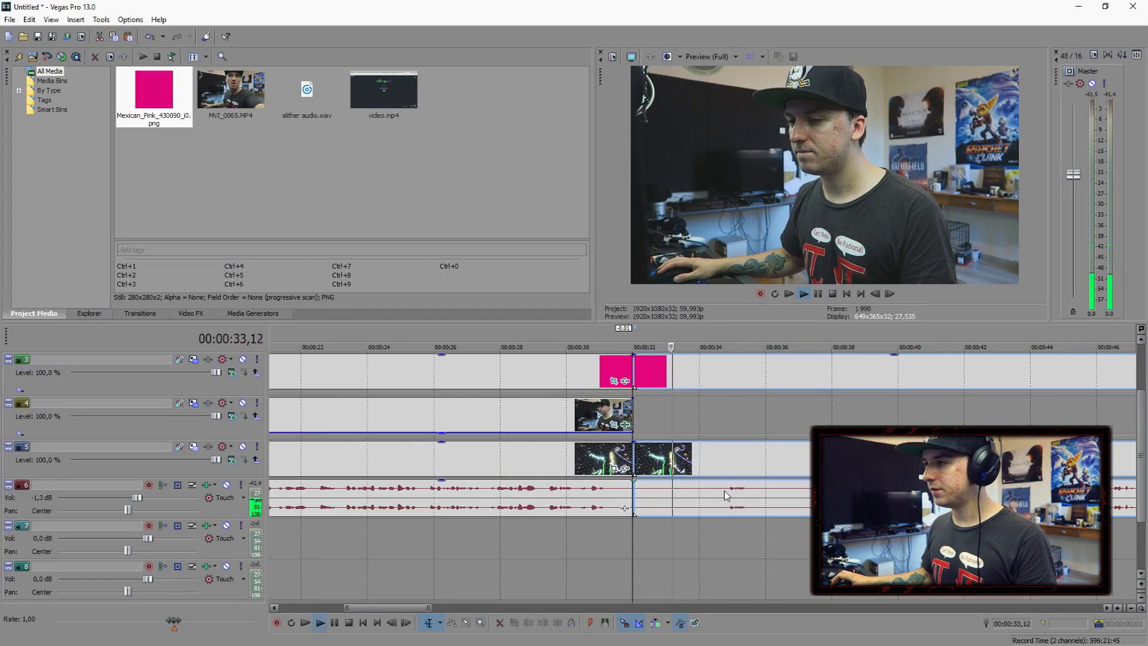
{"action": "left_click", "coordinate": [723, 491]}
{"action": "scroll", "coordinate": [735, 489], "scroll_direction": "up", "scroll_amount": 2}
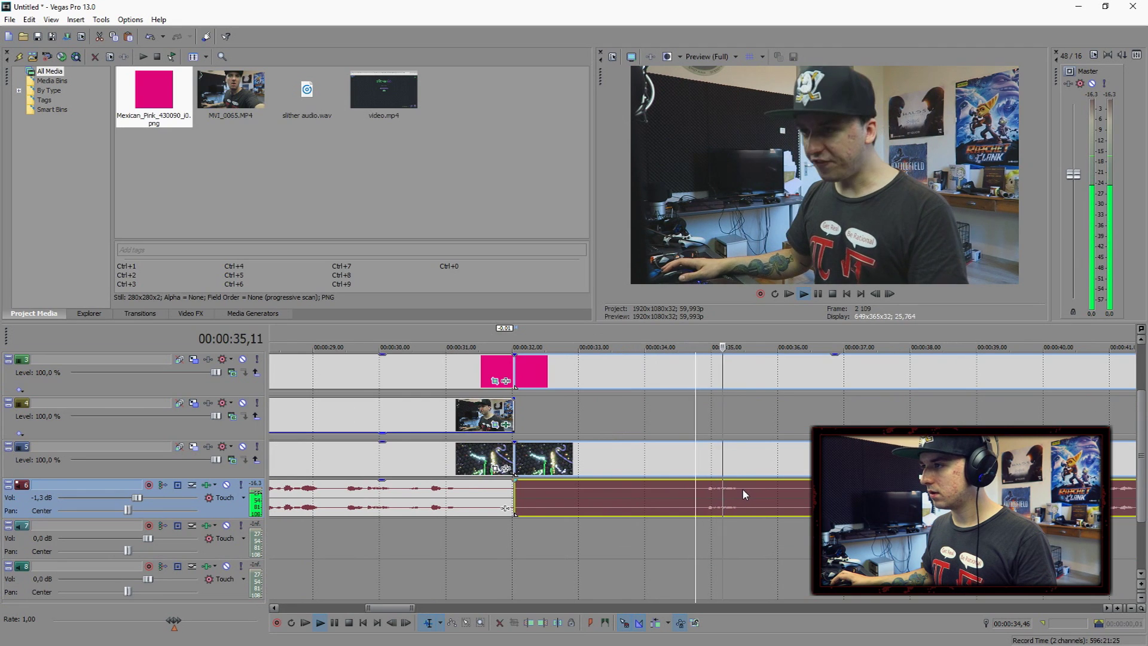
{"action": "key", "text": "space"}
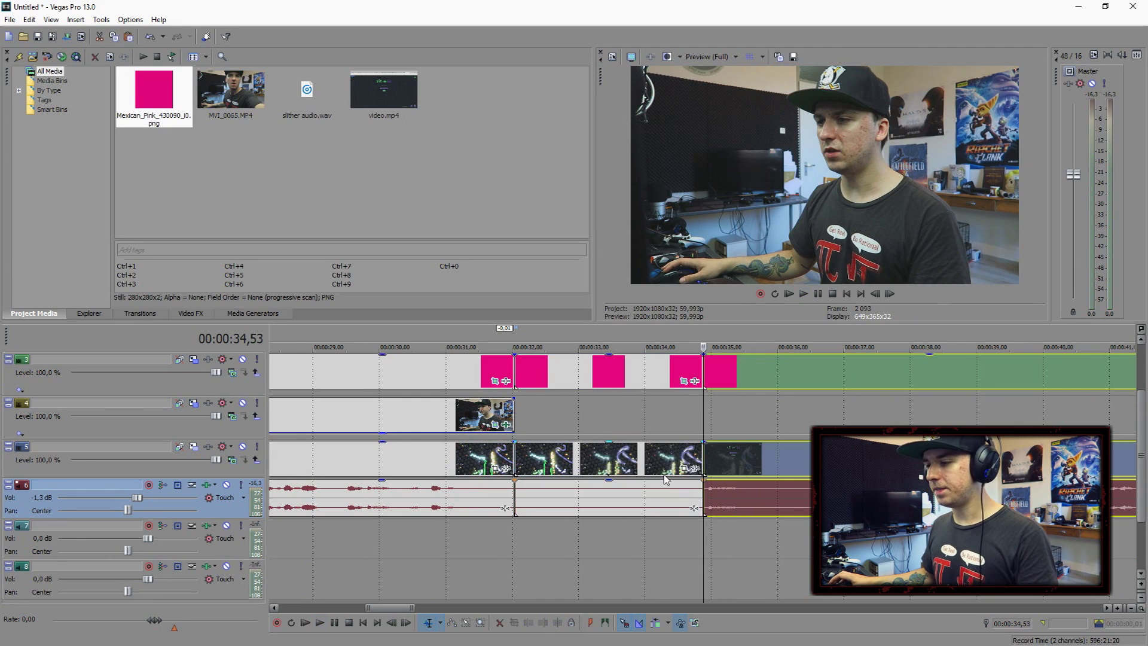
Apply the default Black and White video effect to the top-track facecam clip between the two splits.
{"action": "left_click", "coordinate": [191, 313]}
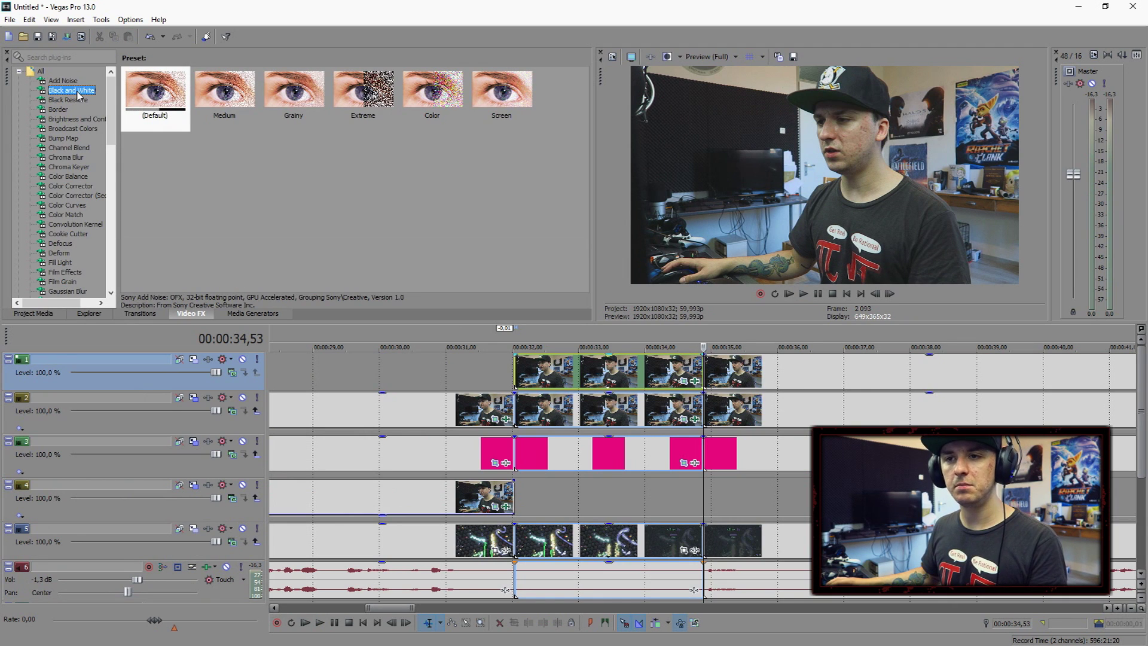
{"action": "left_click_drag", "start_coordinate": [562, 367], "coordinate": [562, 367]}
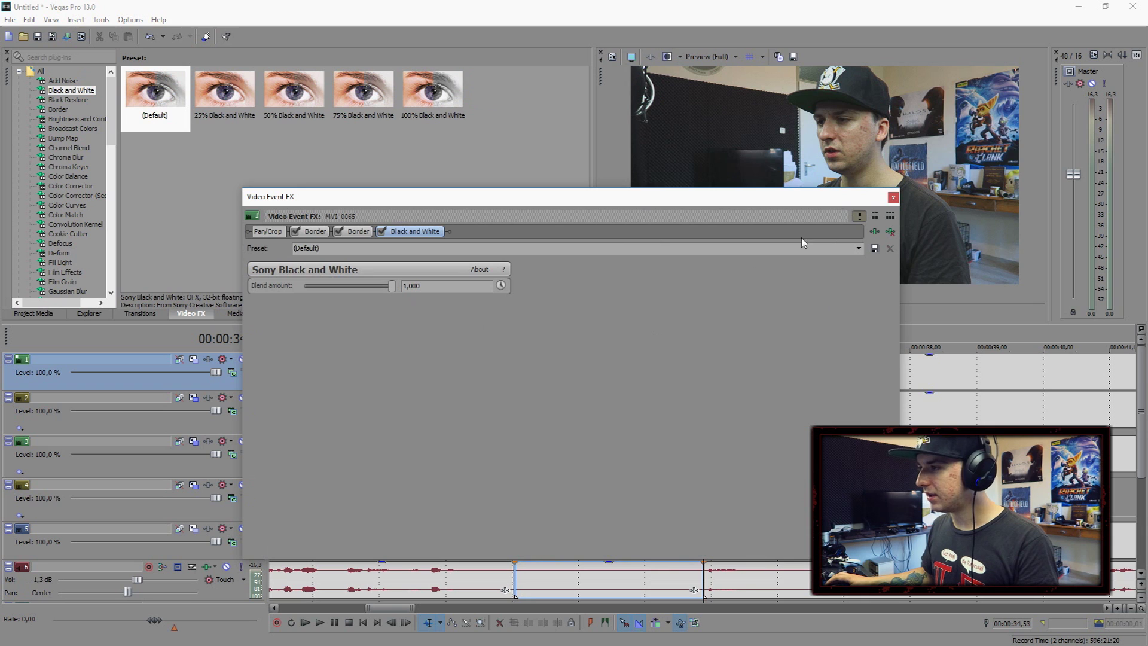
{"action": "left_click", "coordinate": [892, 197]}
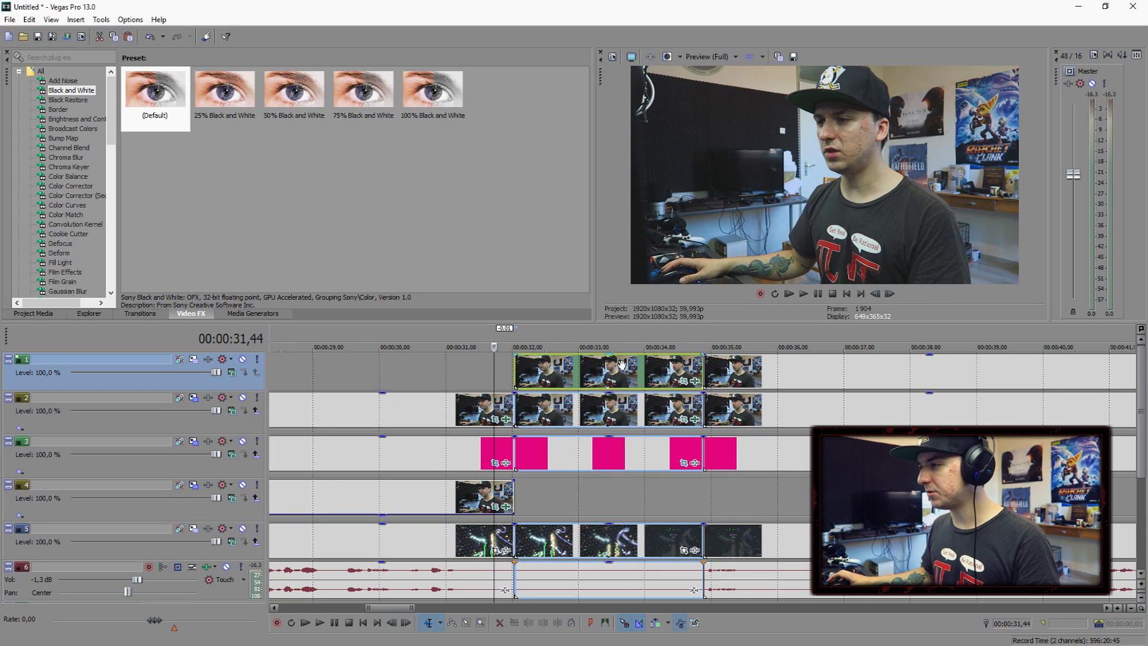
{"action": "key", "text": "space"}
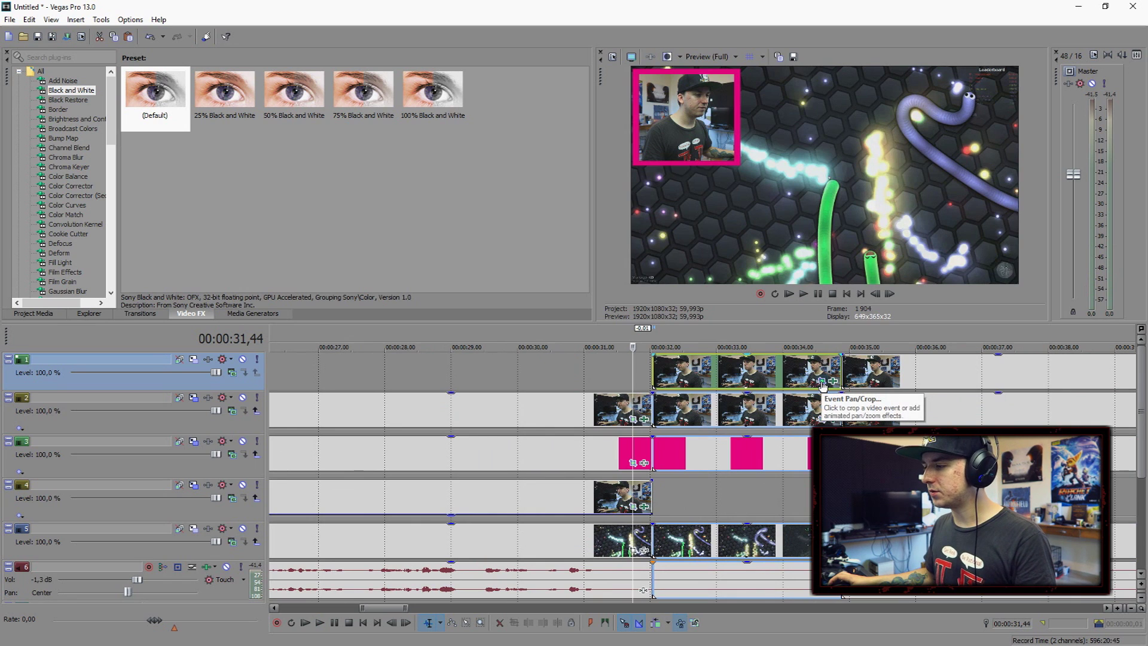
At the end of the black-and-white clip, zoom the Pan/Crop frame to about 1430.3 × 804.5 and tilt it 5.0°.
{"action": "left_click", "coordinate": [822, 382]}
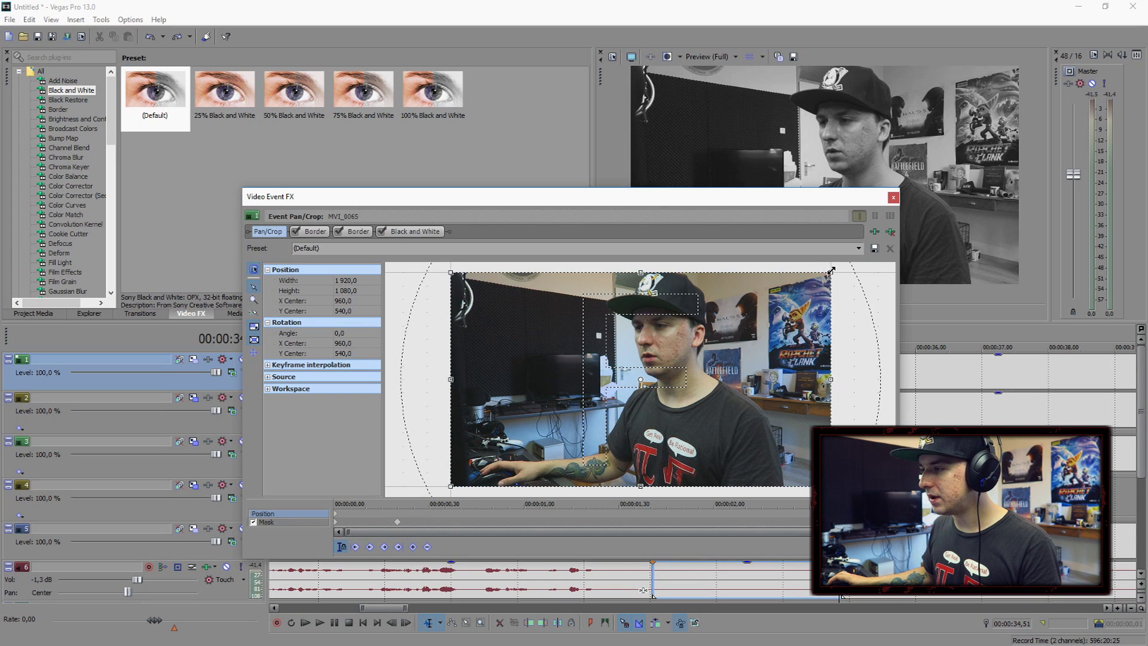
{"action": "left_click_drag", "start_coordinate": [831, 270], "coordinate": [735, 291]}
{"action": "left_click_drag", "start_coordinate": [702, 329], "coordinate": [716, 318]}
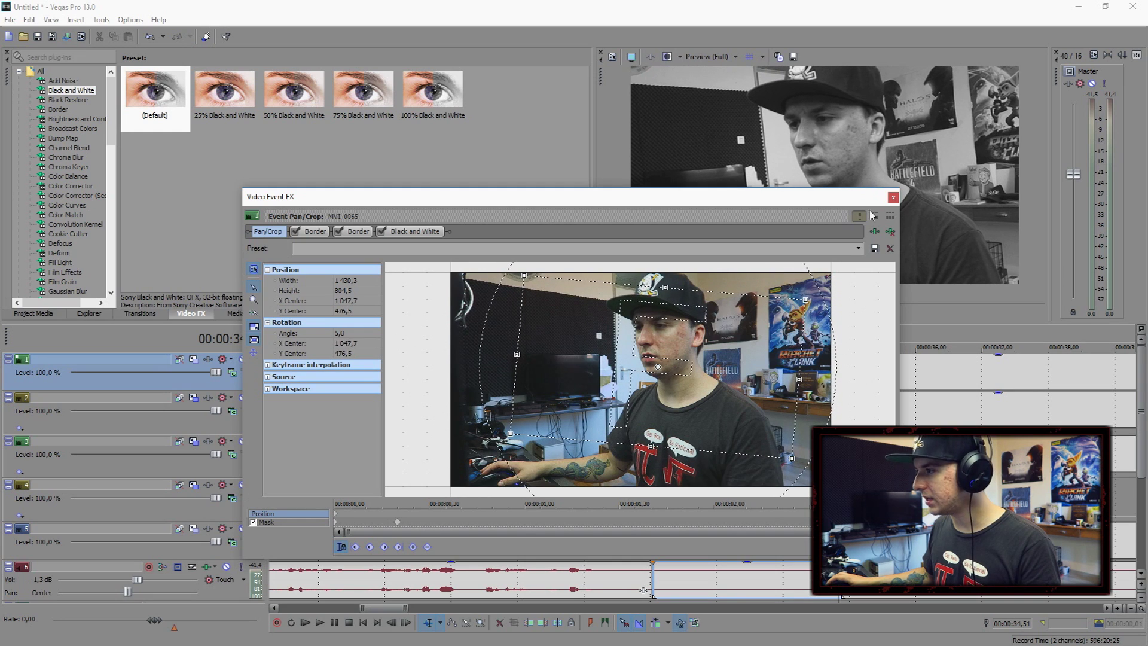
{"action": "left_click", "coordinate": [893, 197]}
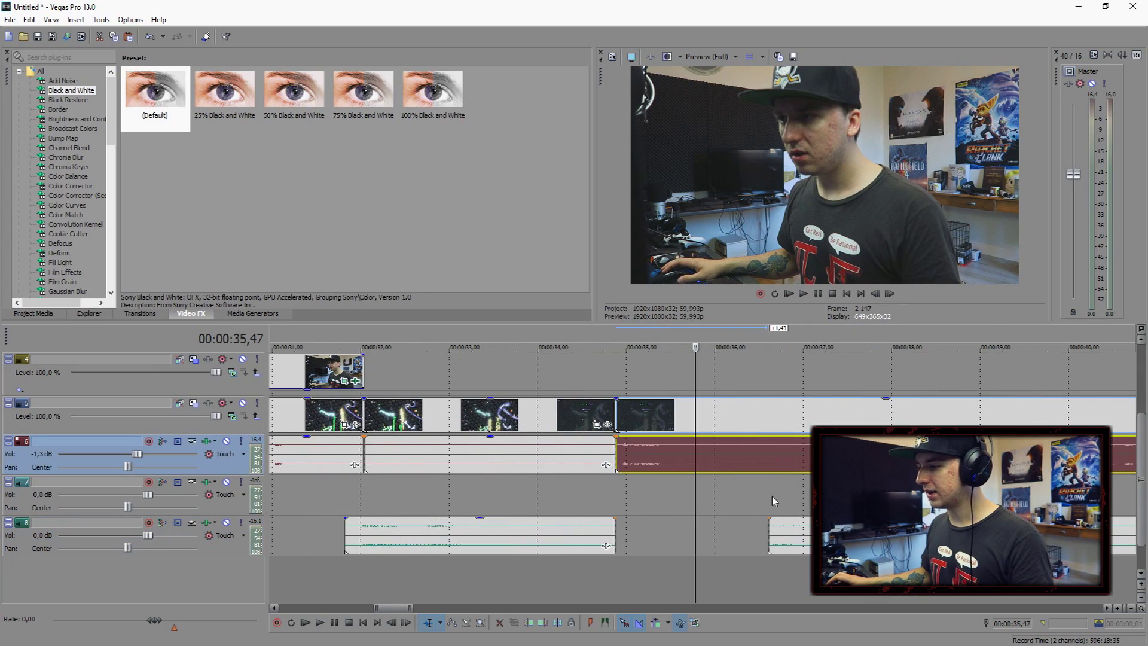
Split all tracks again at 00:00:35,47.
{"action": "scroll", "coordinate": [772, 501], "scroll_direction": "down", "scroll_amount": 1}
{"action": "key", "text": "s"}
Try to animate the short facecam clip on track 2 with a Pan/Crop keyframe at its end.
{"action": "scroll", "coordinate": [772, 501], "scroll_direction": "up", "scroll_amount": 2}
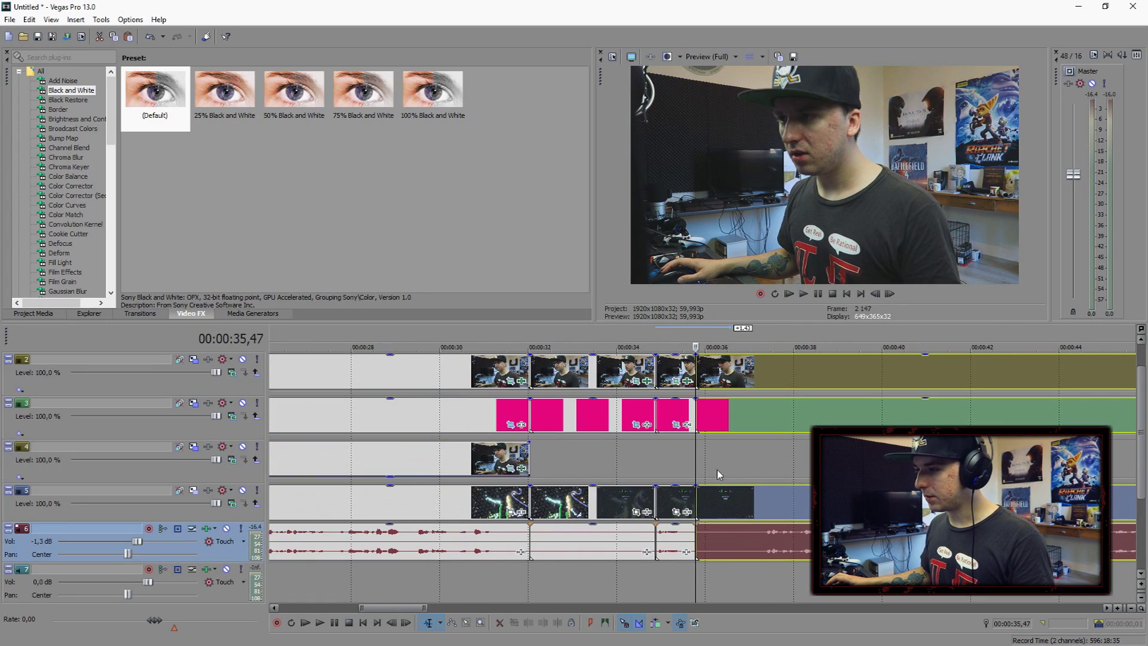
{"action": "left_click", "coordinate": [664, 367]}
{"action": "scroll", "coordinate": [752, 398], "scroll_direction": "up", "scroll_amount": 3}
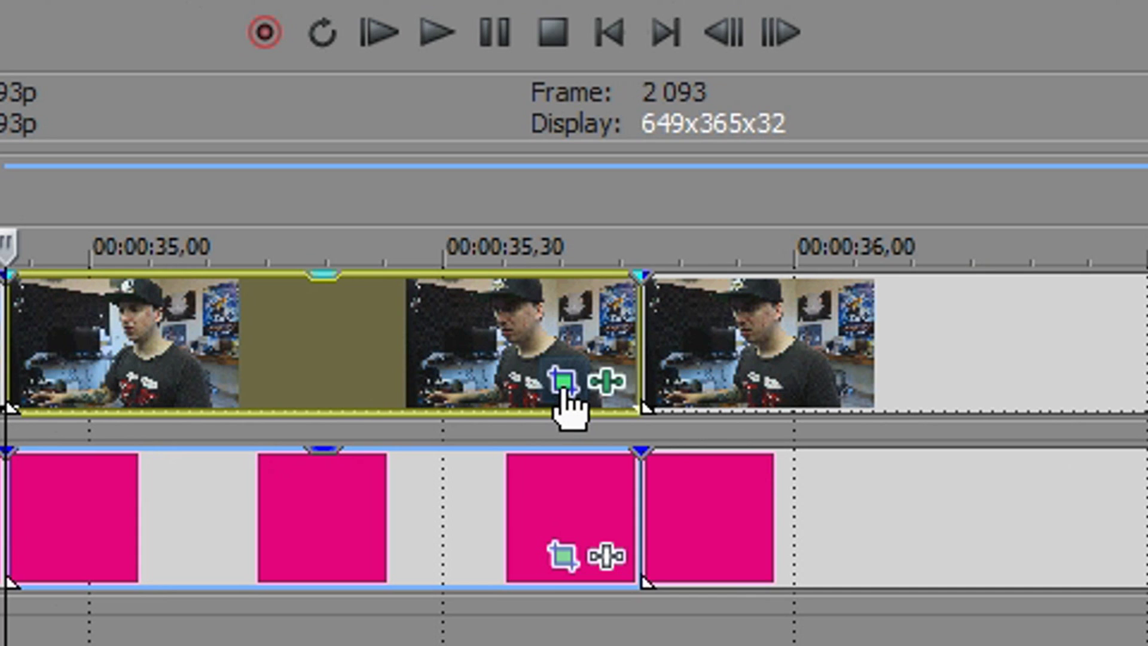
{"action": "left_click", "coordinate": [562, 385]}
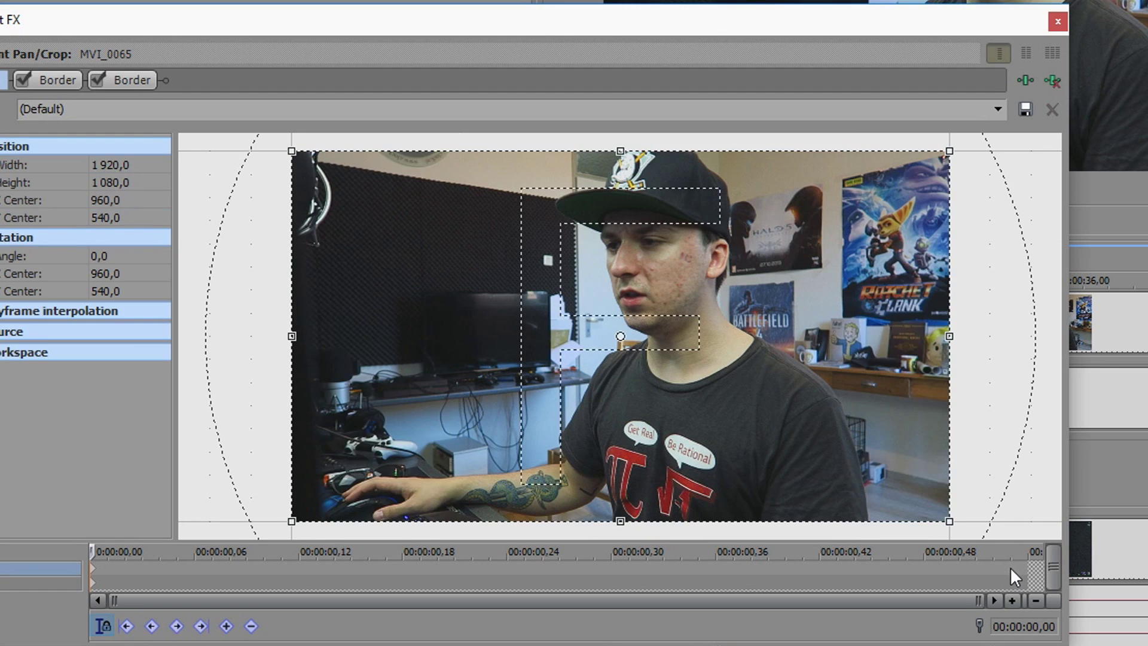
{"action": "left_click", "coordinate": [1009, 567]}
{"action": "scroll", "coordinate": [549, 247], "scroll_direction": "down", "scroll_amount": 1}
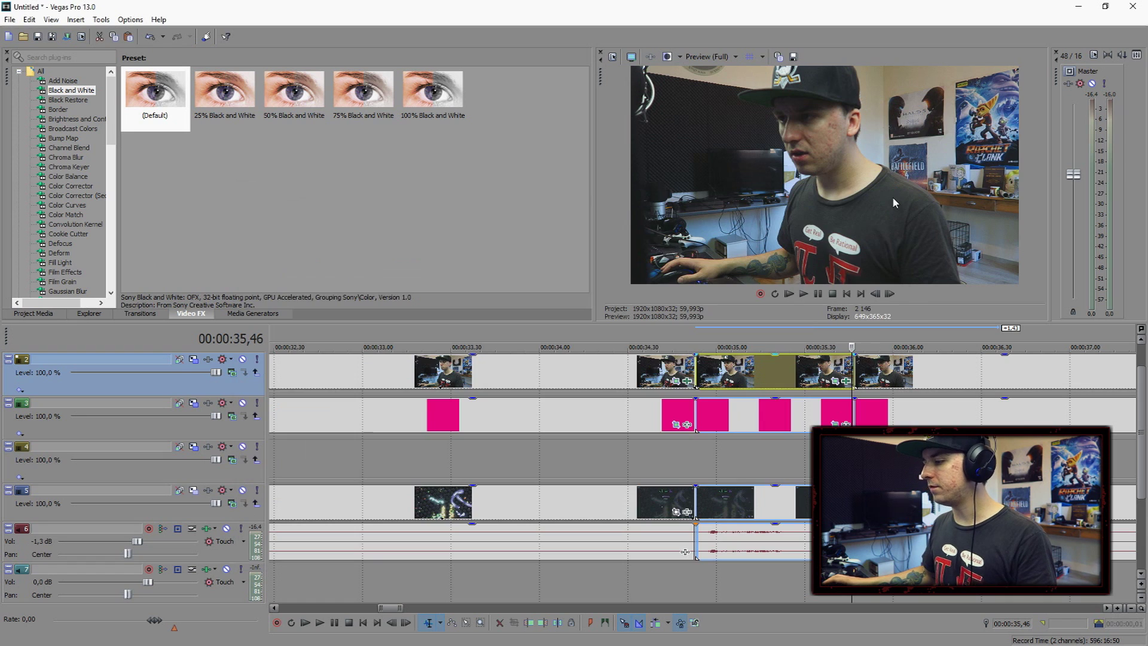
{"action": "scroll", "coordinate": [578, 342], "scroll_direction": "down", "scroll_amount": 5}
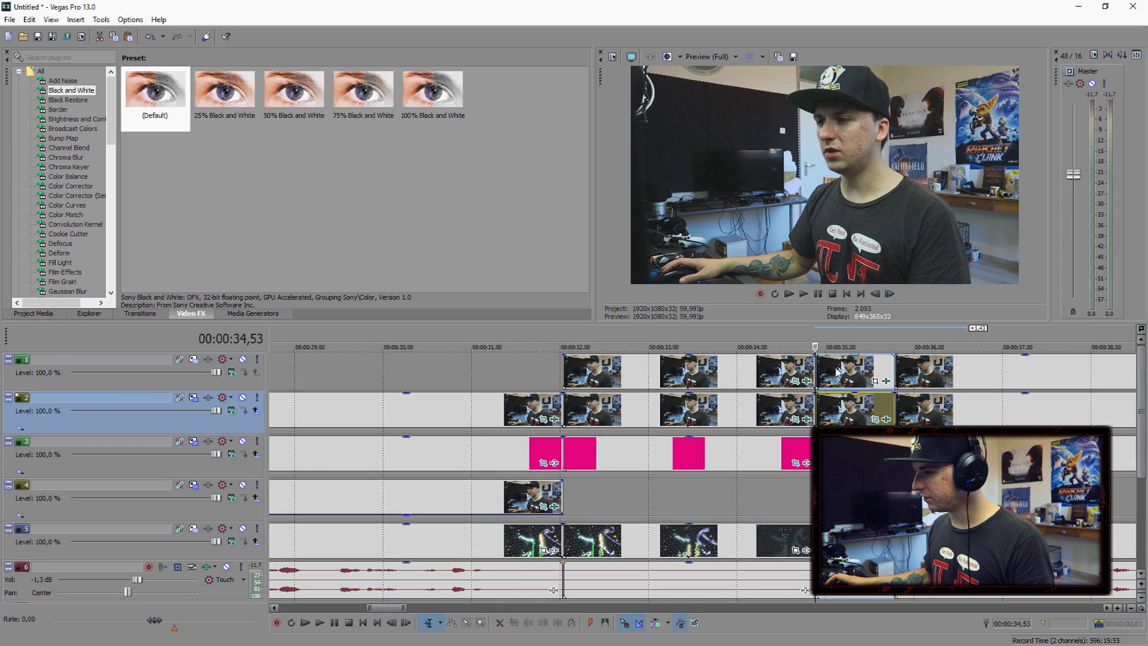
Animate a spin on the top-track facecam clip after 00:00:34,53 by rotating its Pan/Crop frame at 00:00:00,53.
{"action": "left_click", "coordinate": [837, 372]}
{"action": "scroll", "coordinate": [831, 377], "scroll_direction": "up", "scroll_amount": 3}
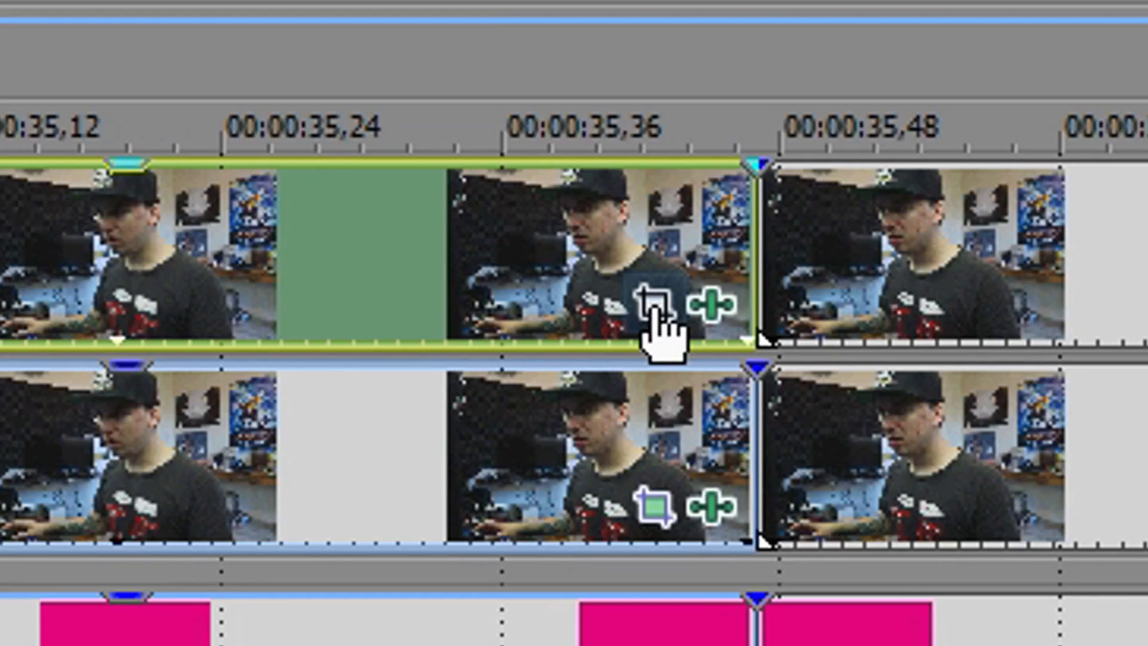
{"action": "left_click", "coordinate": [851, 381]}
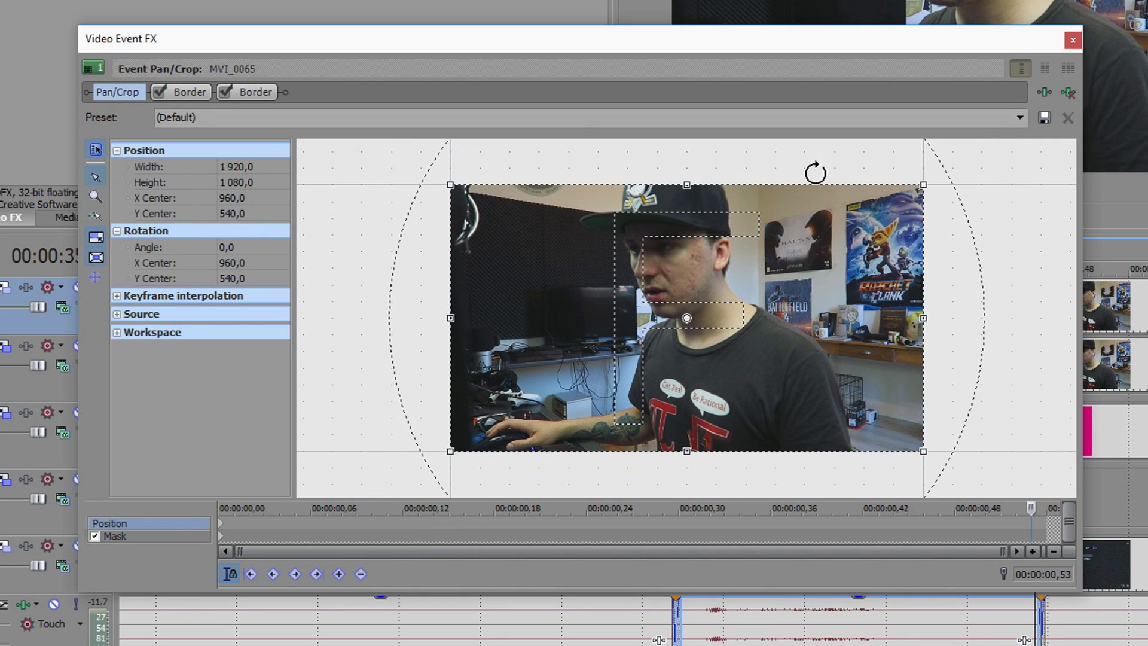
{"action": "left_click_drag", "start_coordinate": [810, 172], "coordinate": [756, 254]}
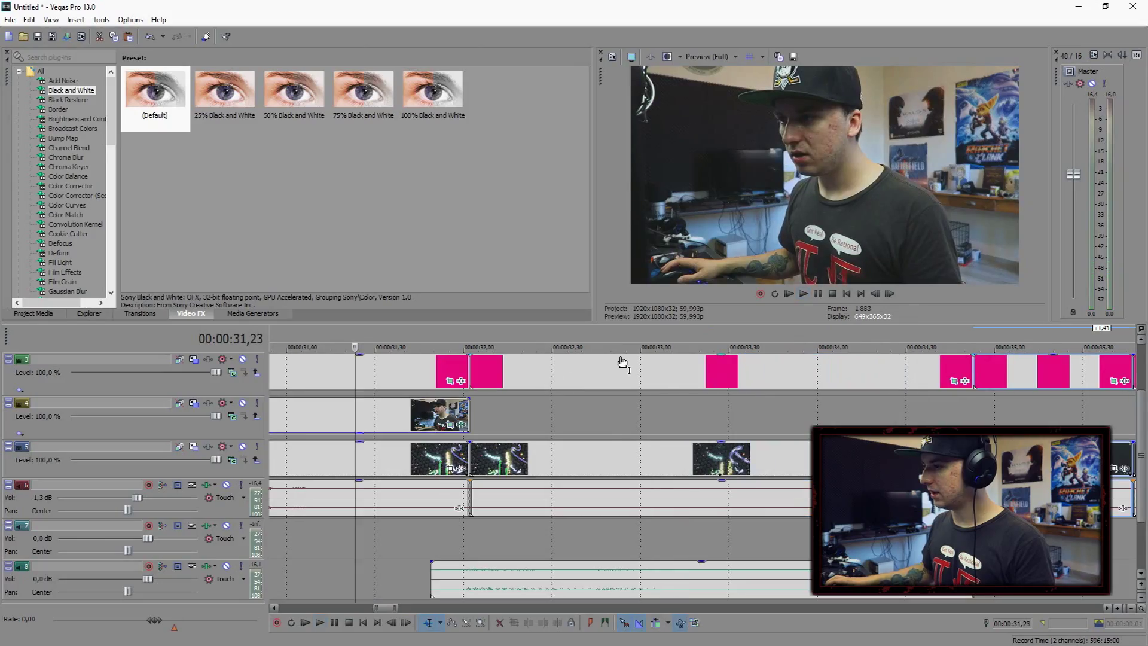
Lower the opacity of the pink, gameplay and track 2 facecam clips beneath the spinning clip to 0 %.
{"action": "scroll", "coordinate": [838, 366], "scroll_direction": "down", "scroll_amount": 3}
{"action": "left_click", "coordinate": [935, 339]}
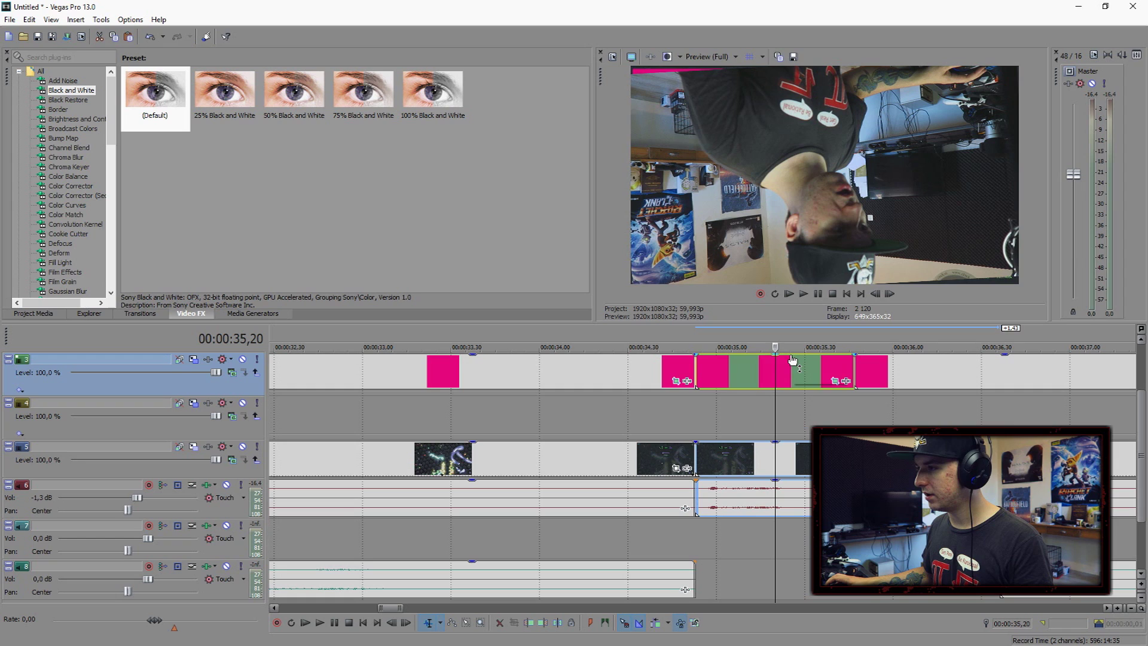
{"action": "left_click_drag", "start_coordinate": [744, 445], "coordinate": [736, 517]}
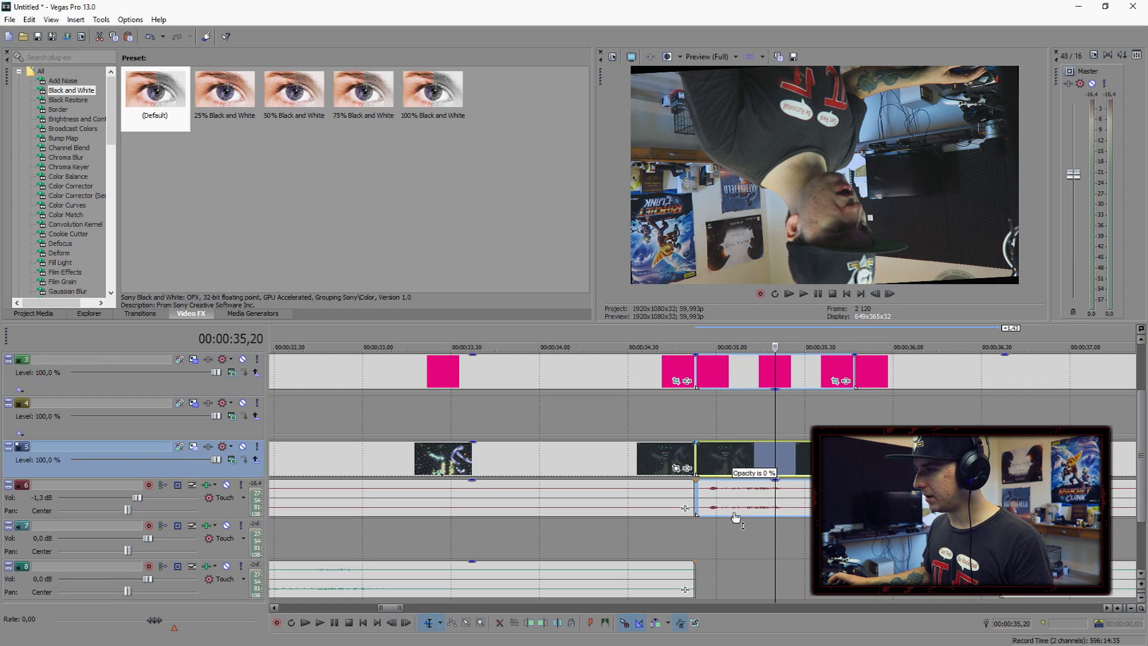
{"action": "scroll", "coordinate": [741, 479], "scroll_direction": "up", "scroll_amount": 2}
{"action": "left_click_drag", "start_coordinate": [757, 397], "coordinate": [756, 399]}
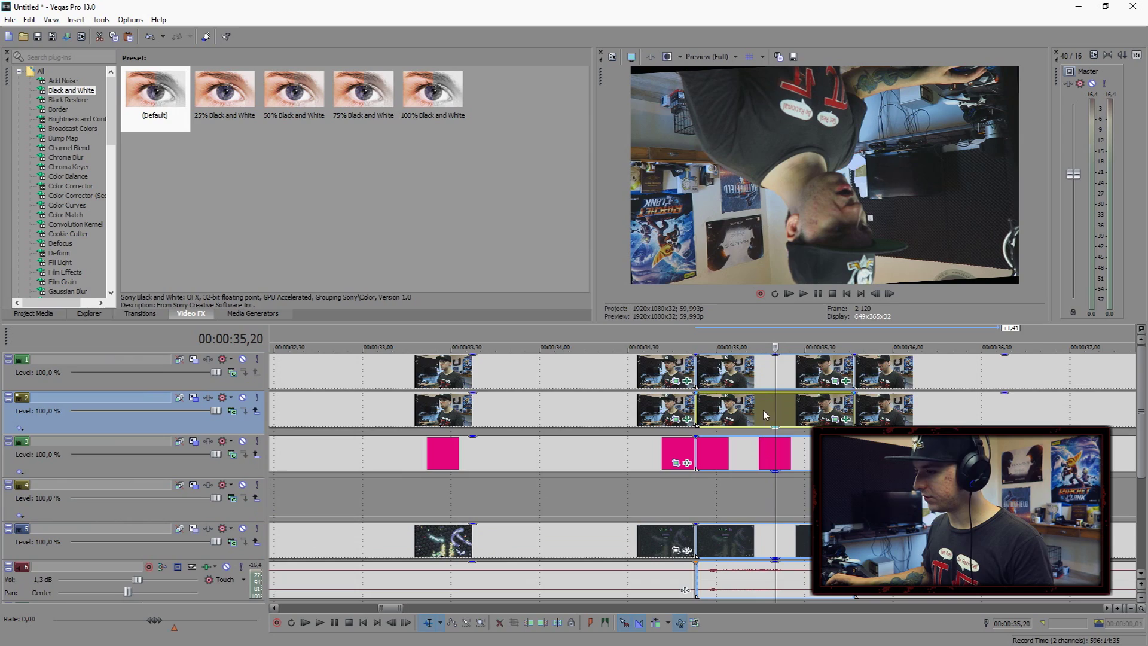
Return to a point before the first split and review the edited full-frame facecam section.
{"action": "left_click", "coordinate": [652, 344]}
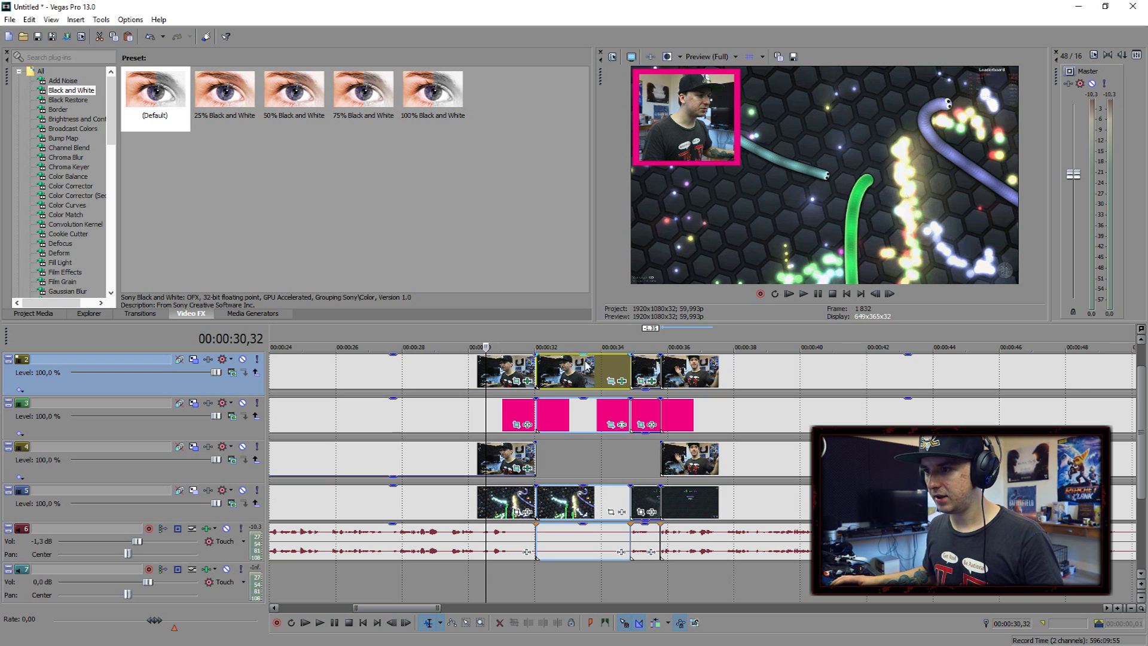
{"action": "left_click", "coordinate": [431, 338]}
{"action": "scroll", "coordinate": [431, 338], "scroll_direction": "down", "scroll_amount": 5}
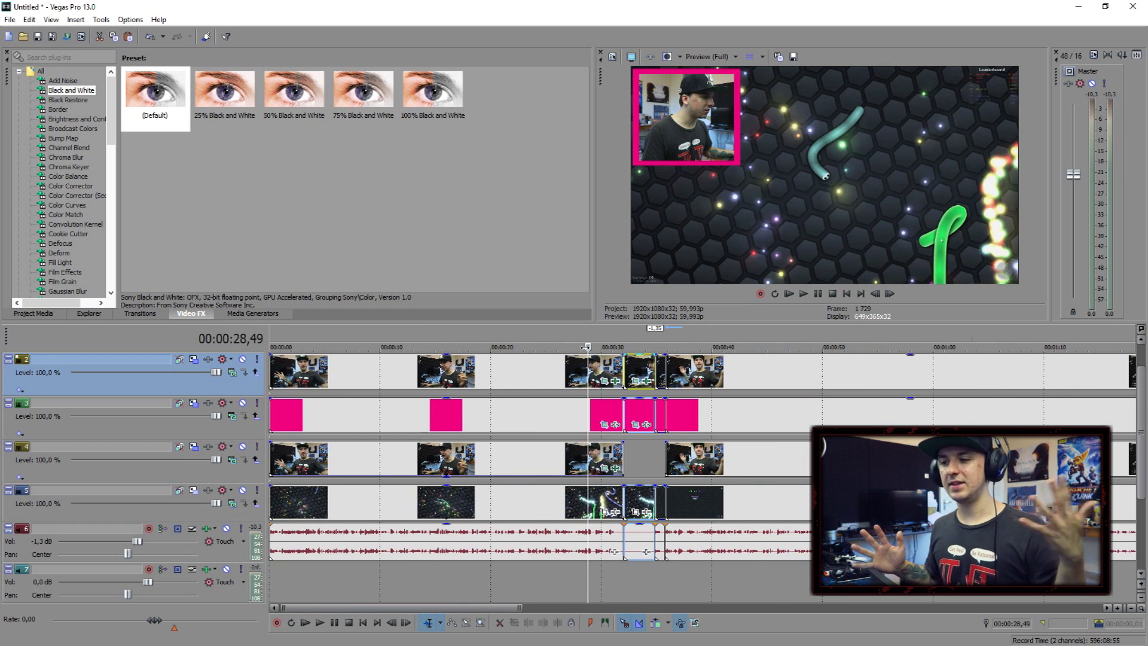